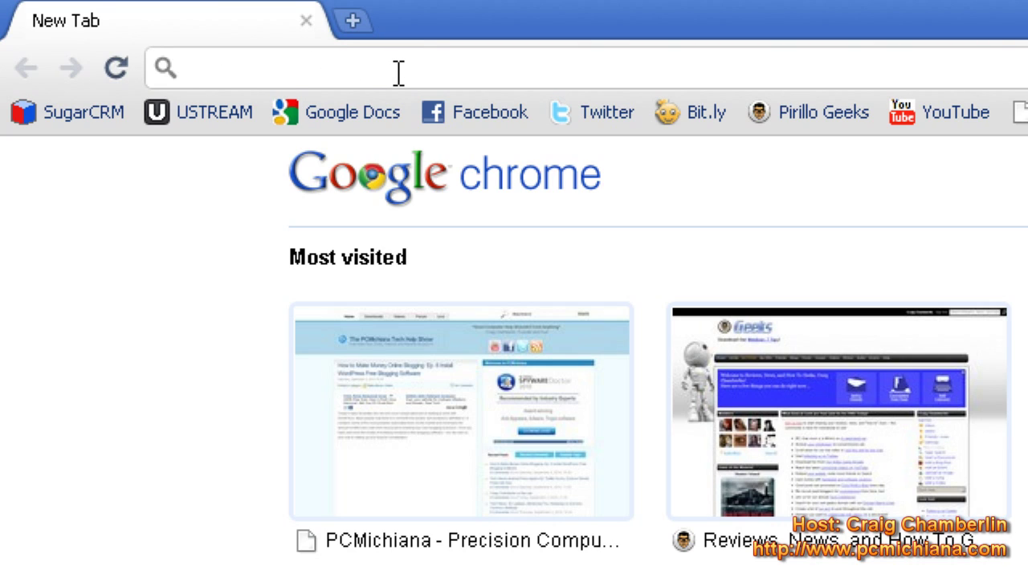
text(http:)
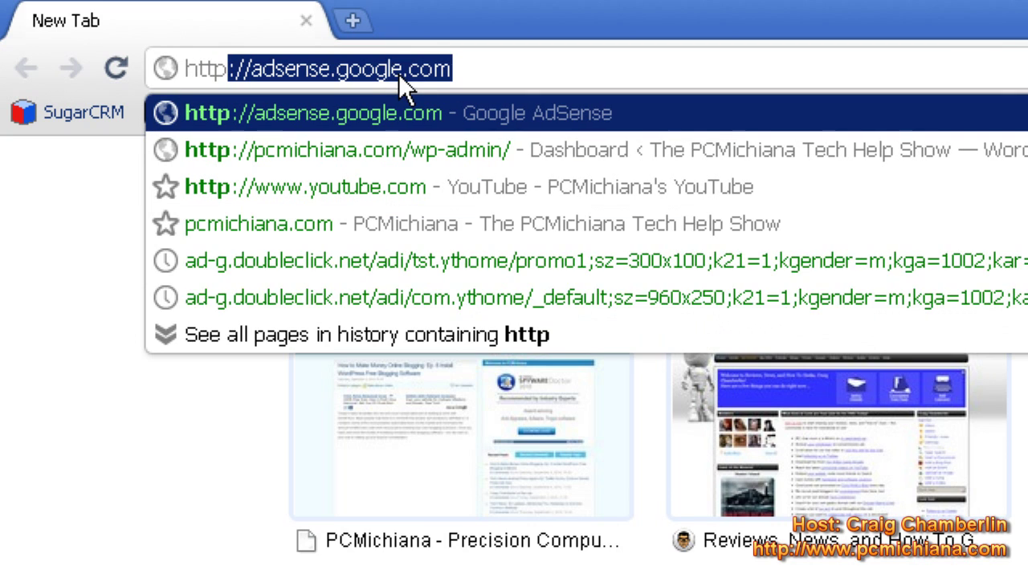
text(//)
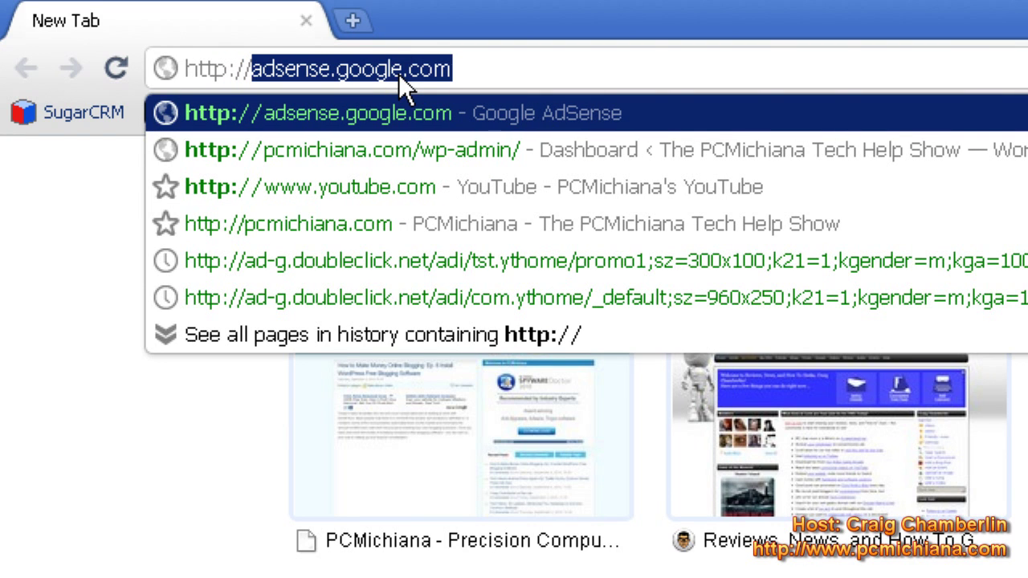
key(Delete)
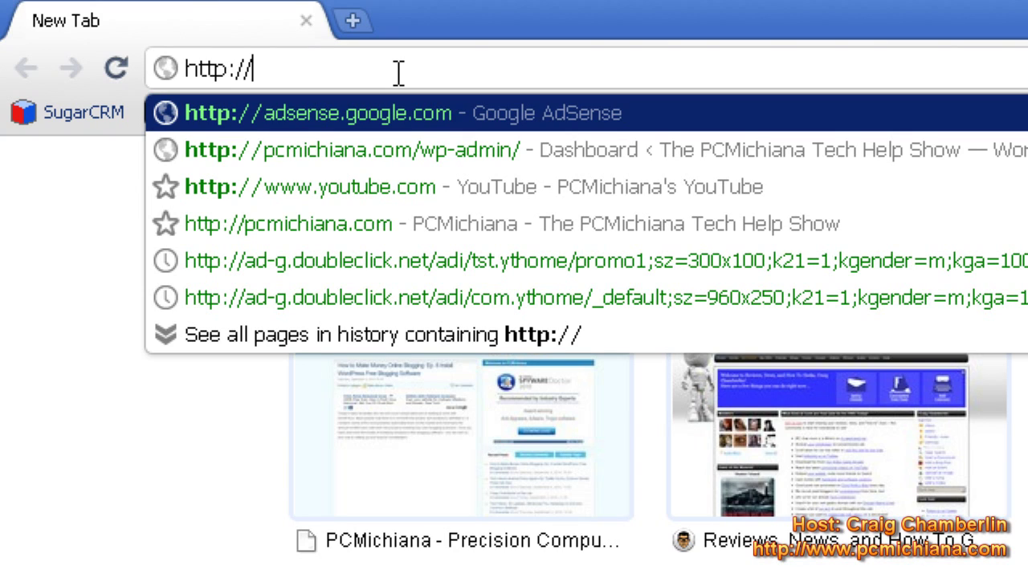
text(local)
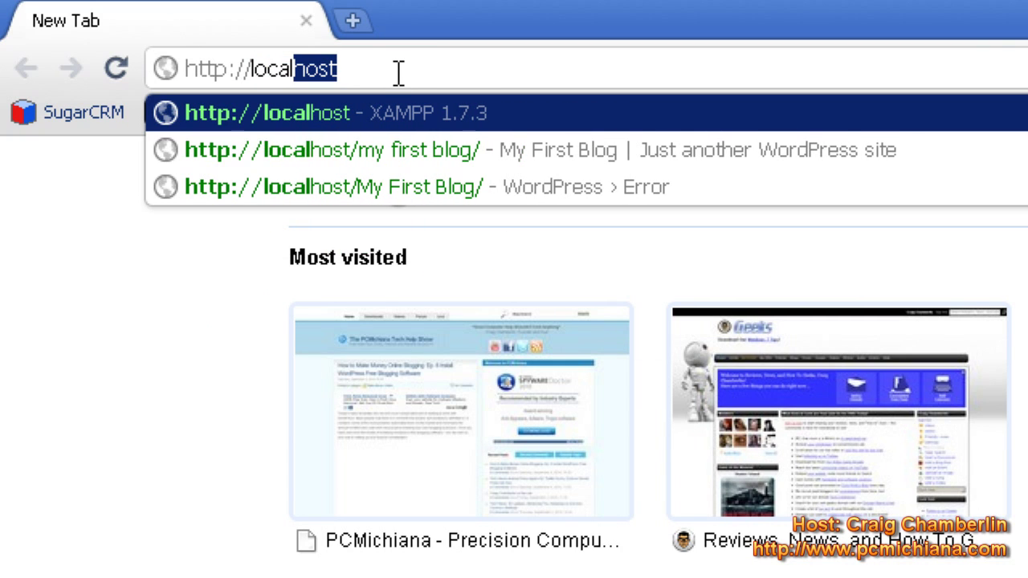
text(host)
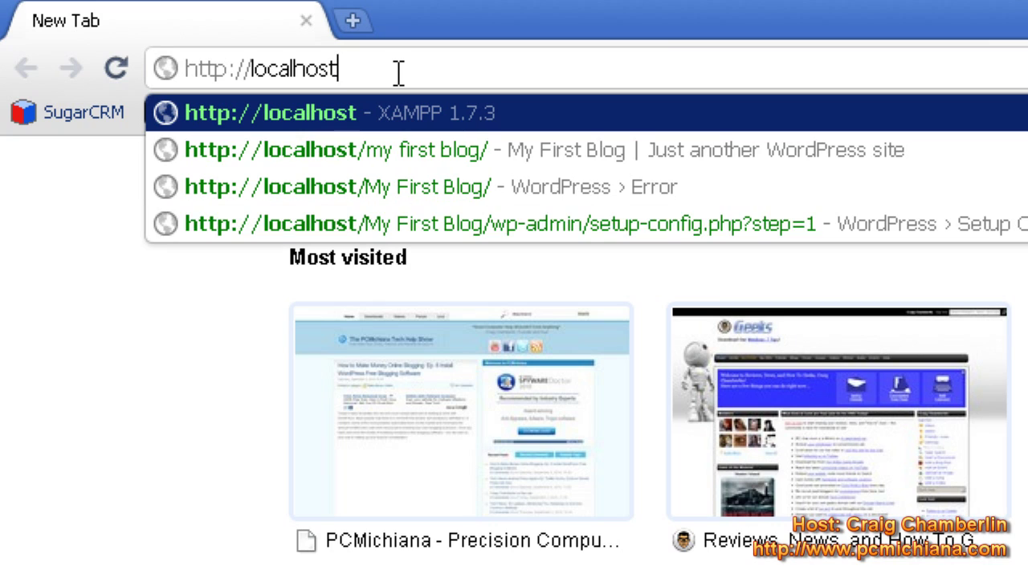
text(.)
key(BackSpace)
text(/)
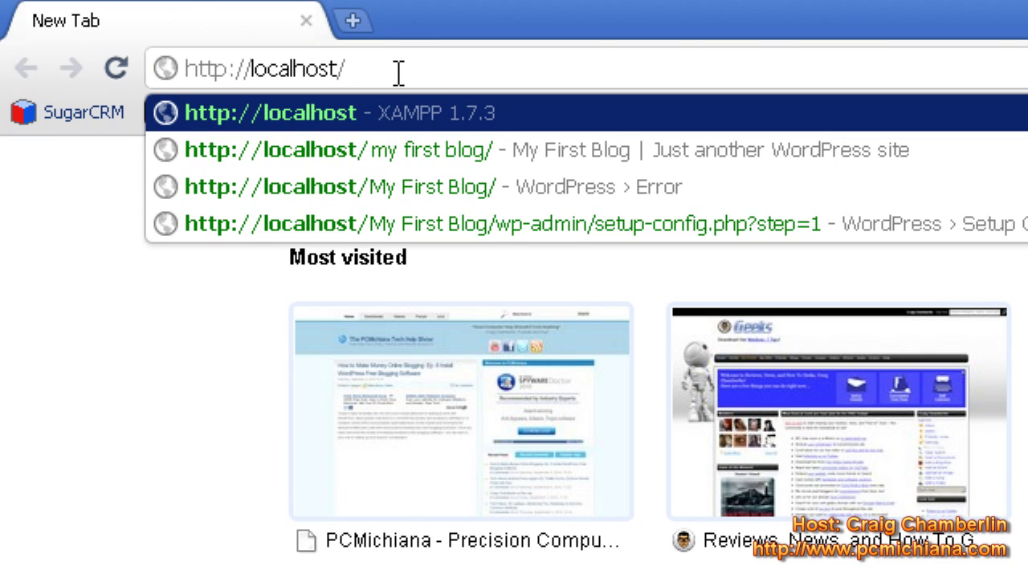
click(198, 69)
text(my first b)
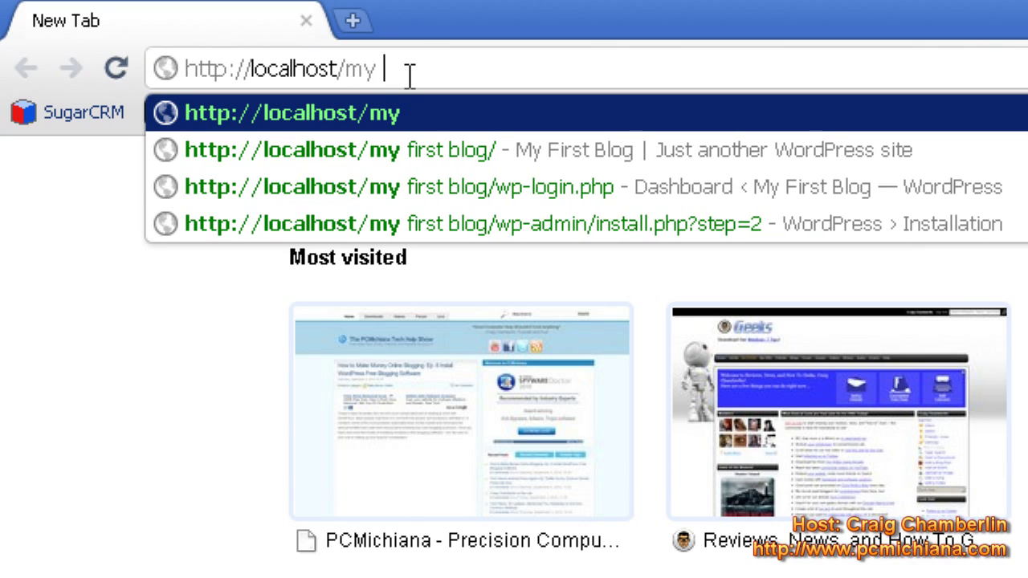
text(log/)
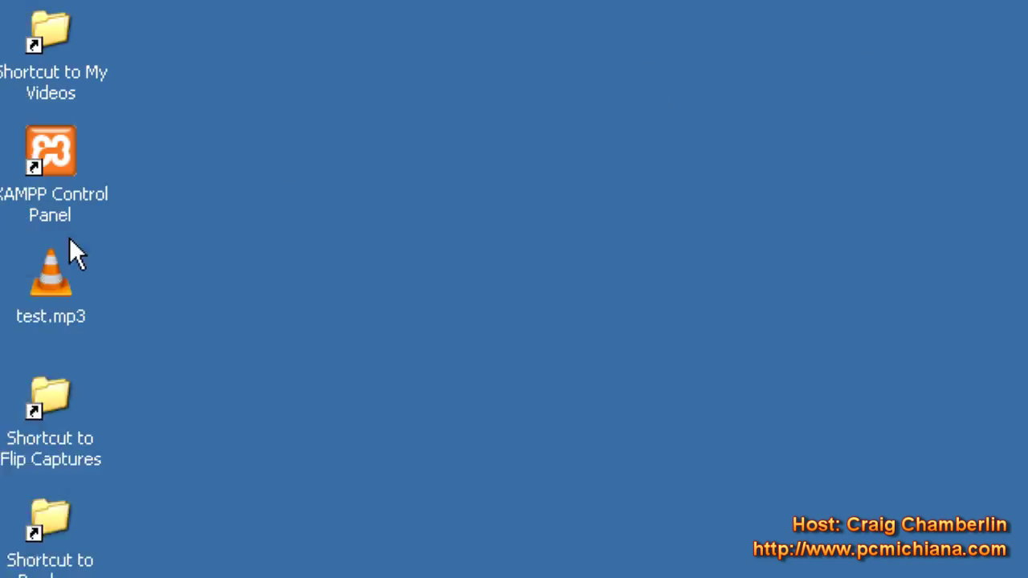
Browse to C:\xampp\htdocs in Windows Explorer and check the name of the My First Blog folder
double_click(62, 163)
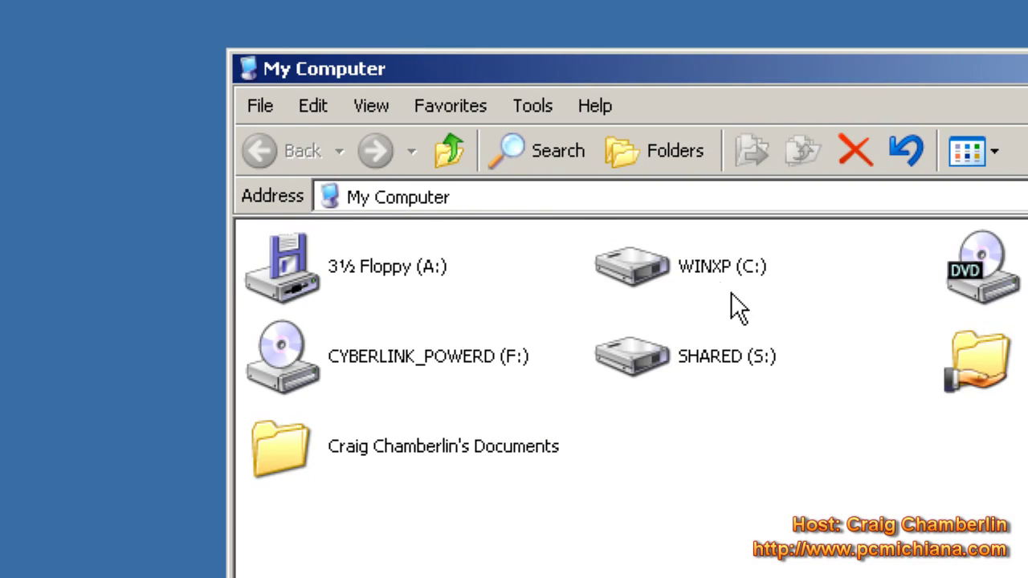
double_click(714, 268)
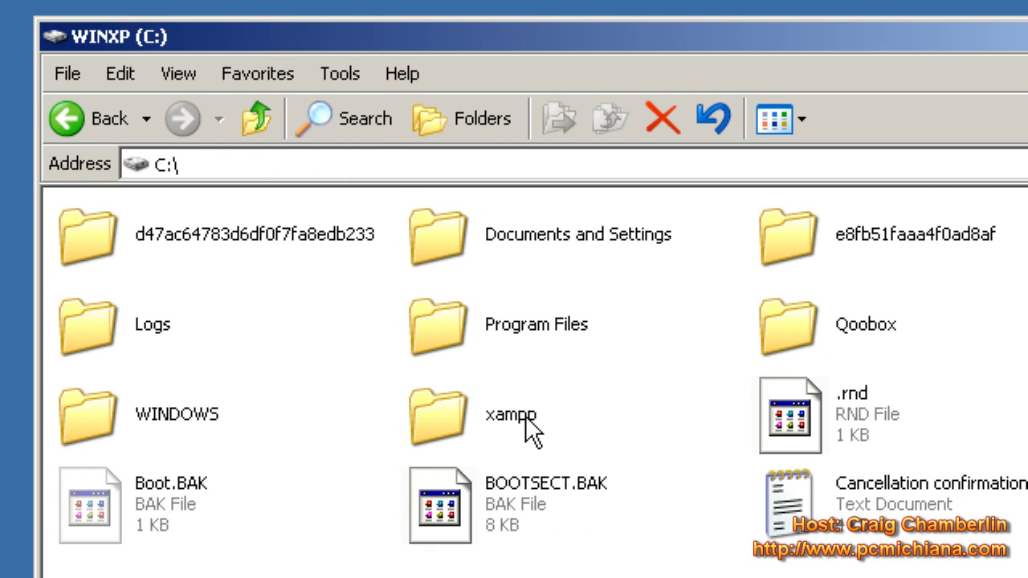
double_click(525, 415)
double_click(494, 333)
click(131, 333)
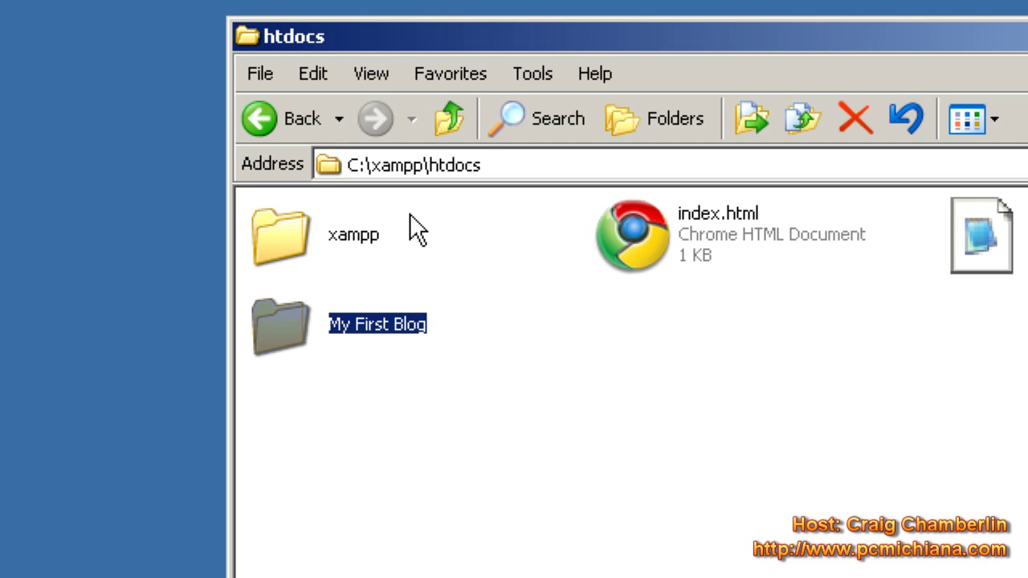
drag(969, 340, 304, 228)
click(537, 307)
click(321, 325)
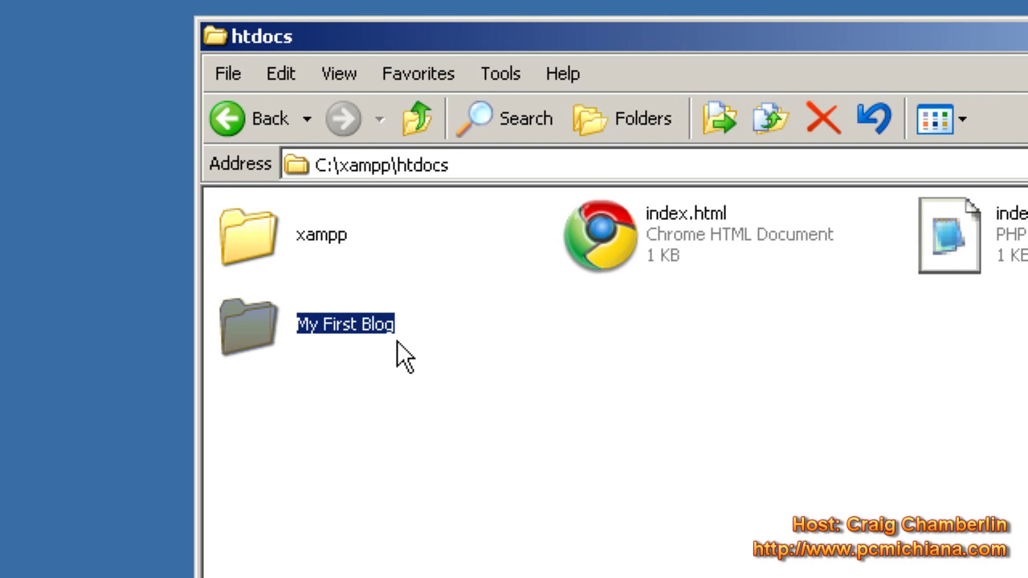
mouse_move(364, 321)
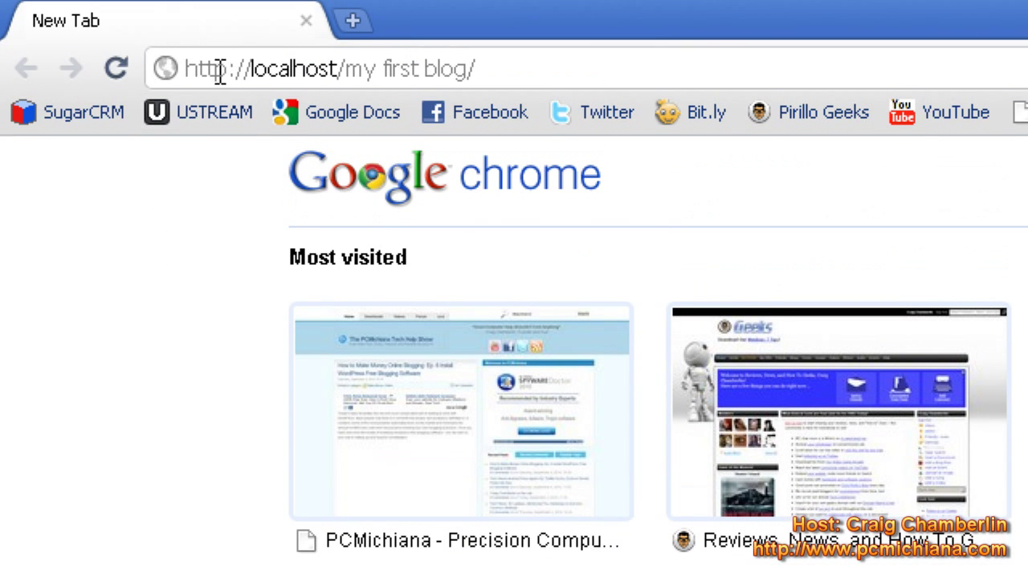
Switch to Chrome and try to load the entered localhost/my first blog/ address
click(195, 69)
click(296, 66)
click(419, 71)
click(497, 76)
key(Return)
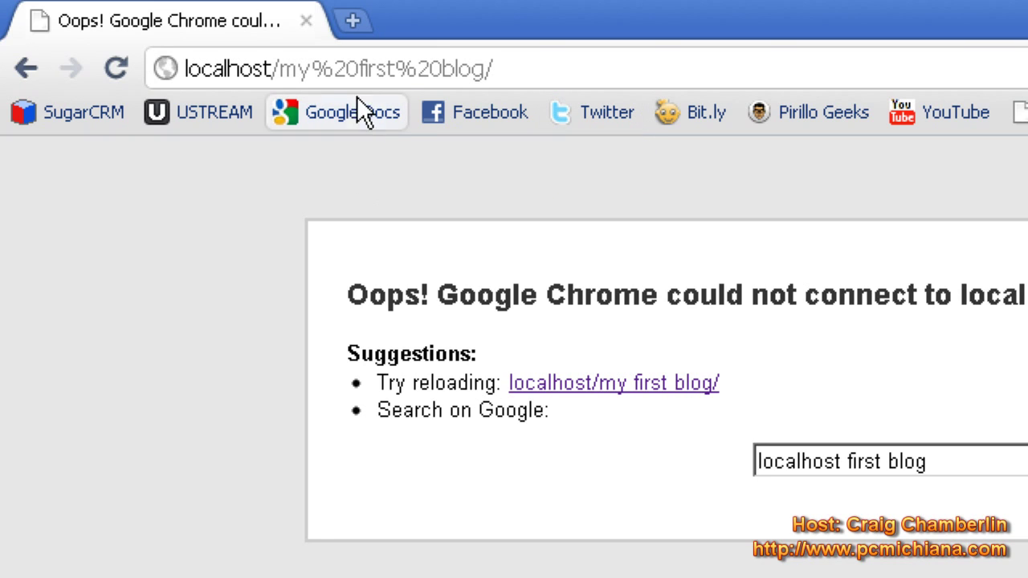
click(337, 77)
drag(310, 69, 352, 77)
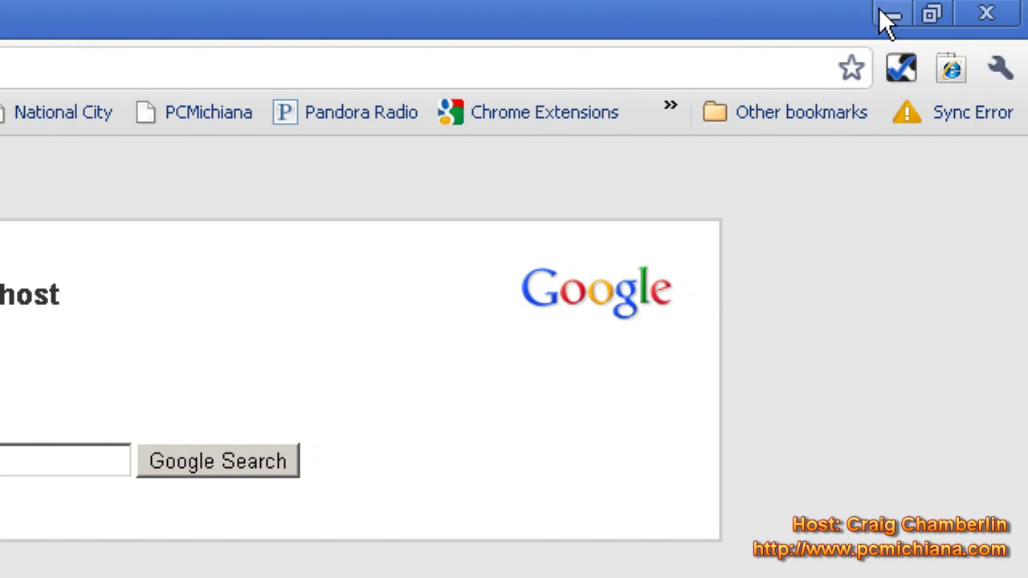
Start Apache and MySql in the XAMPP Control Panel, and reload the local blog page in Chrome
click(881, 12)
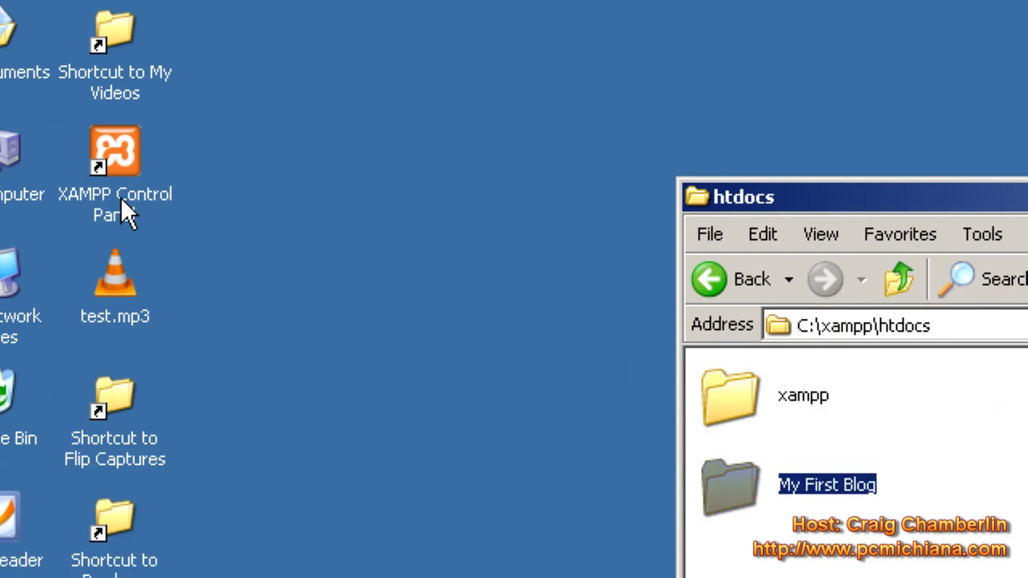
double_click(117, 170)
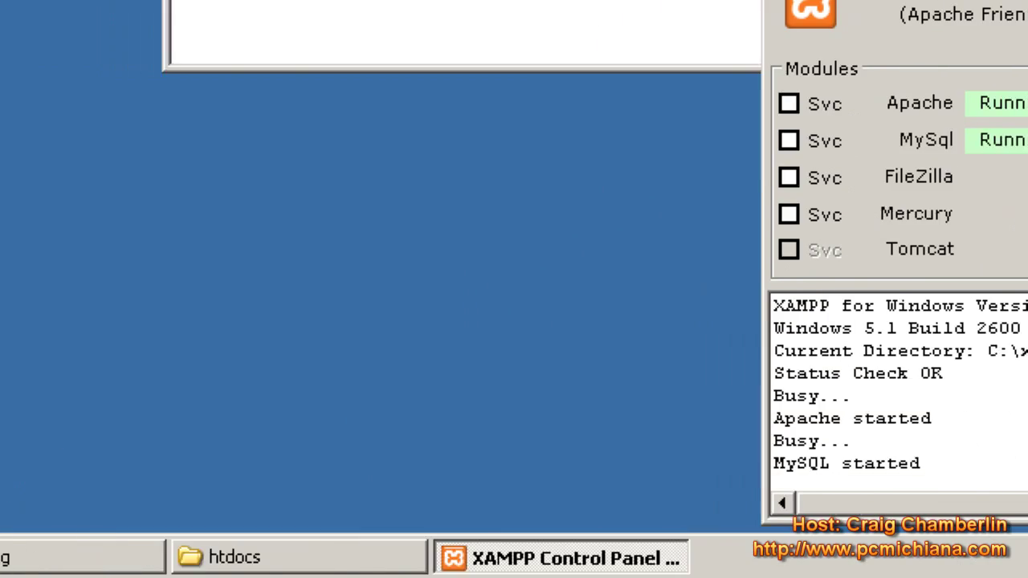
click(269, 554)
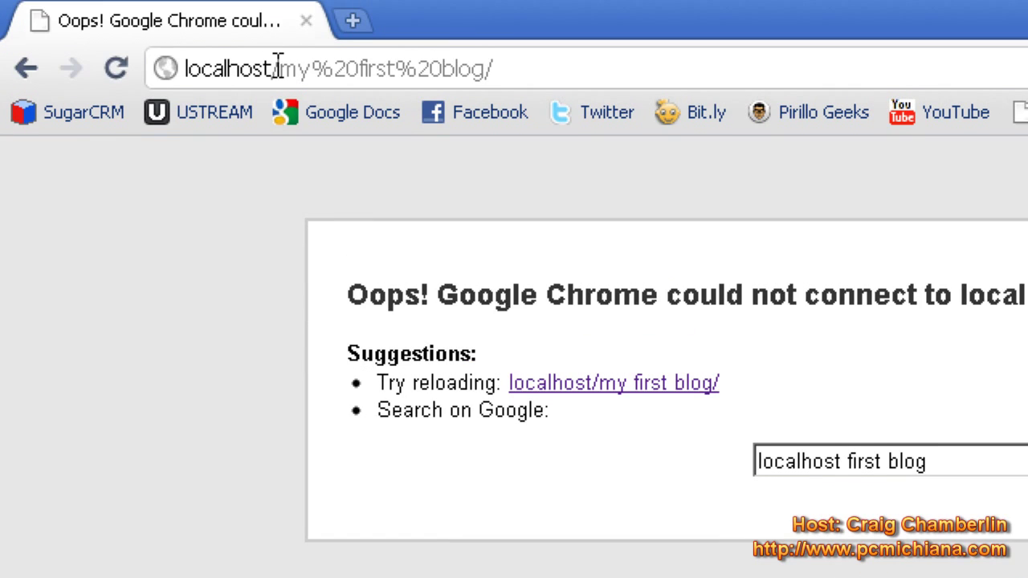
key(F5)
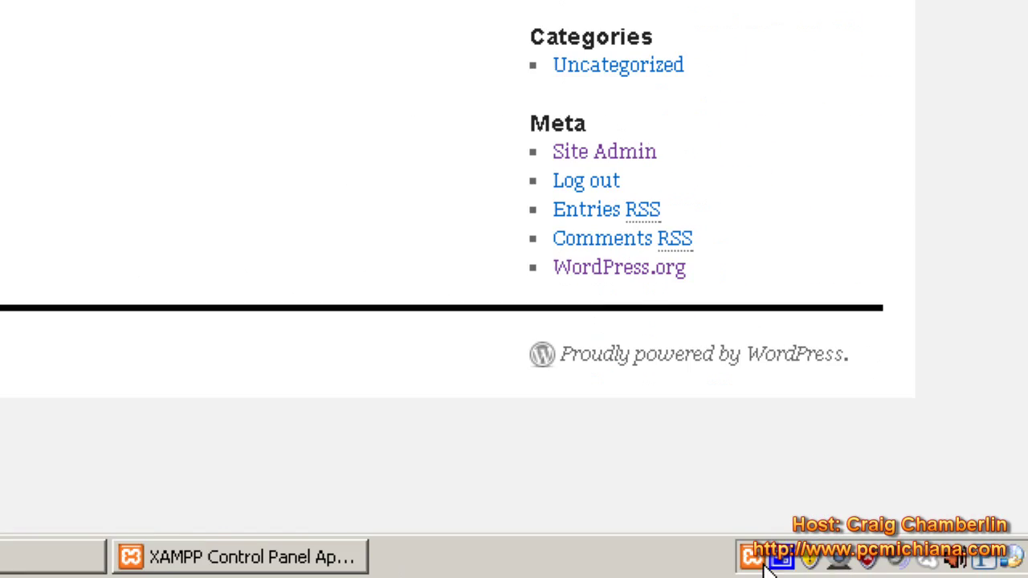
Bring up the XAMPP Control Panel to check the Apache and MySql status, and minimize it again
click(749, 560)
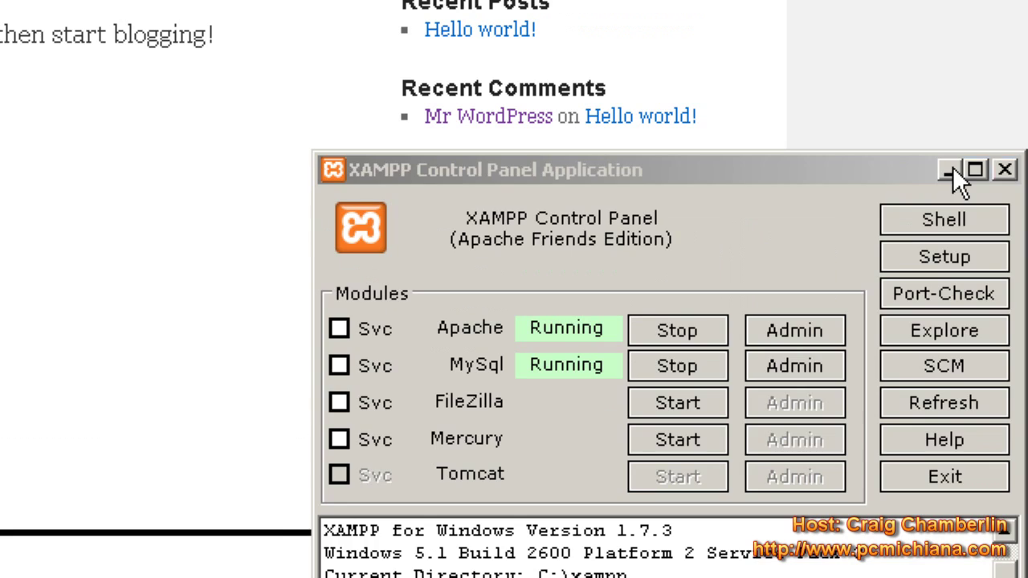
click(949, 73)
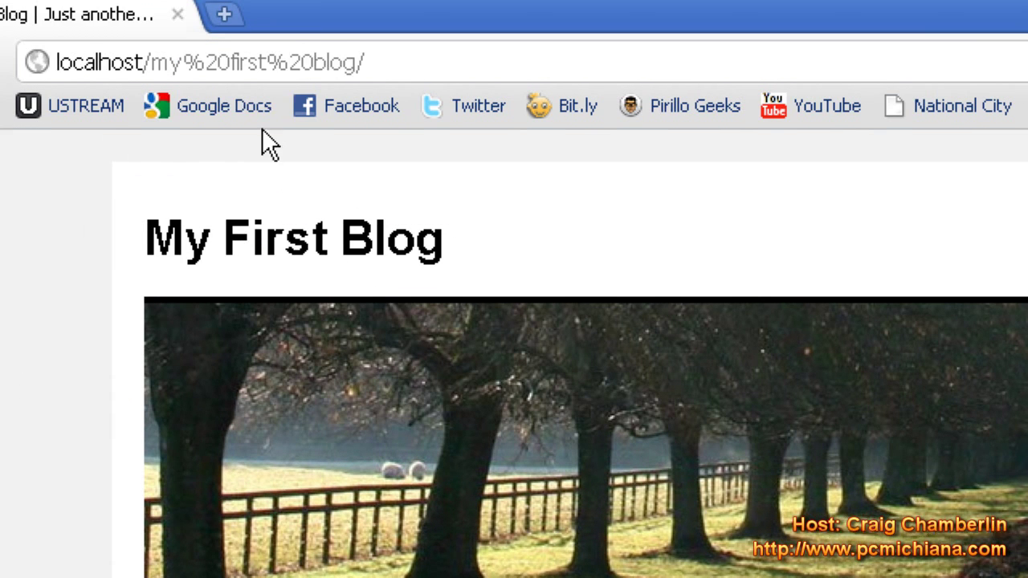
Open the blog's WordPress admin area by appending wp-admin/ to the localhost/my first blog/ address
click(351, 68)
click(390, 67)
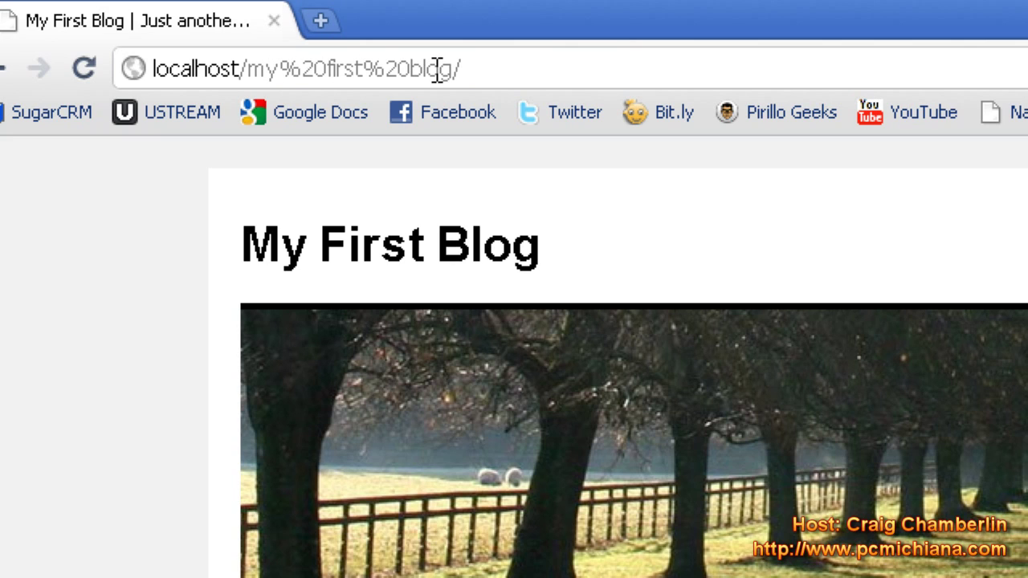
text(w)
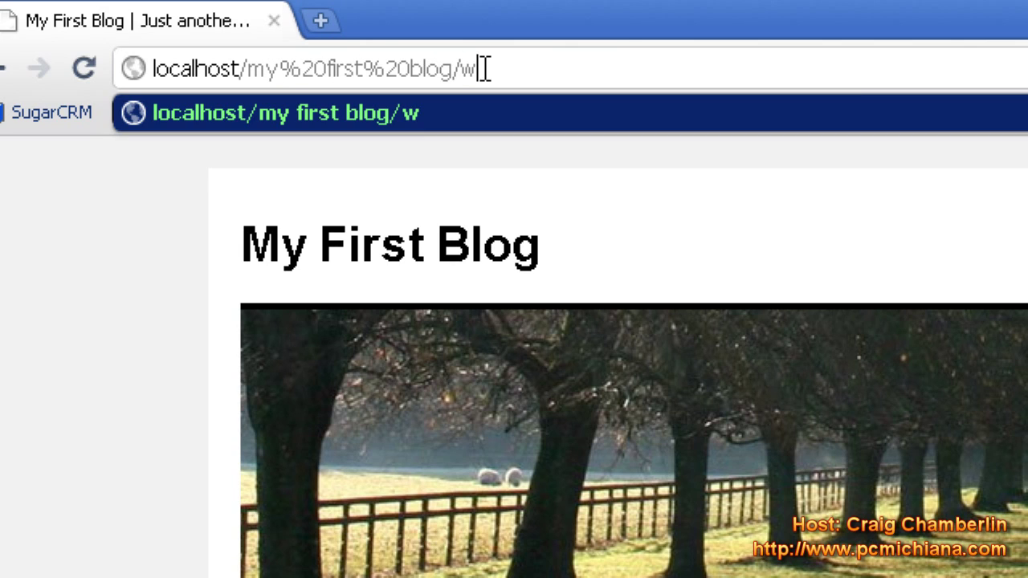
text(p-adm)
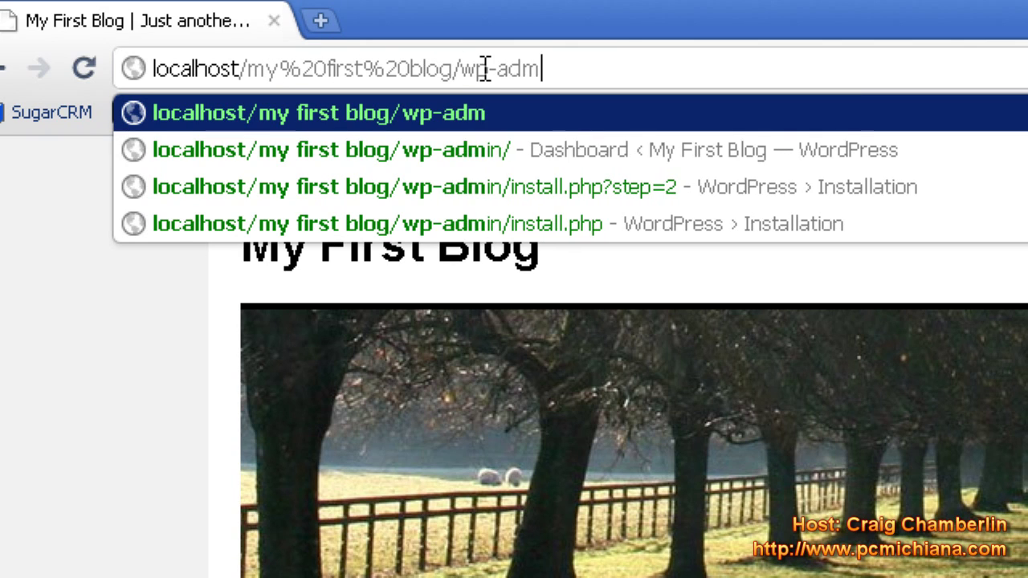
text(in/)
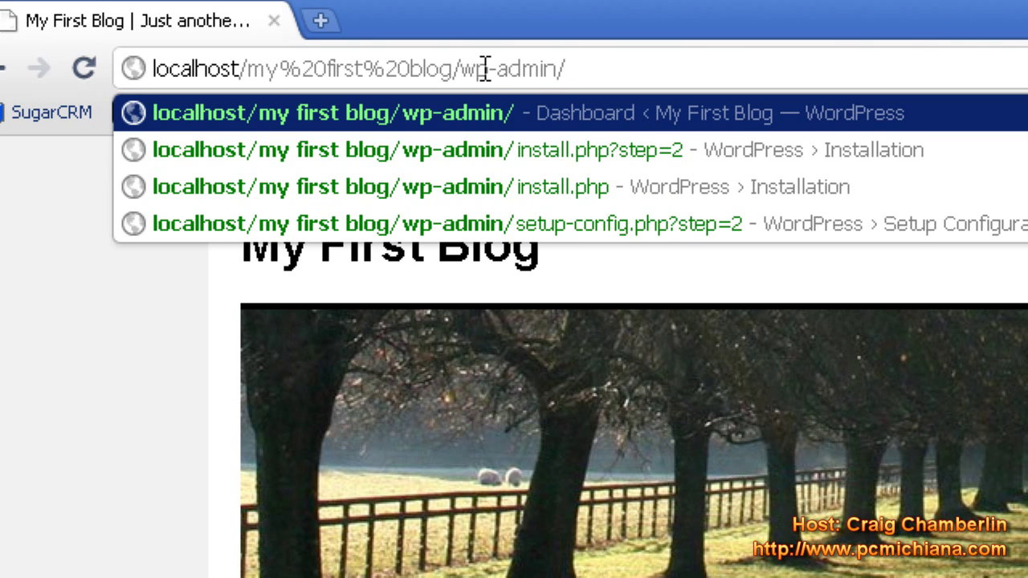
key(Return)
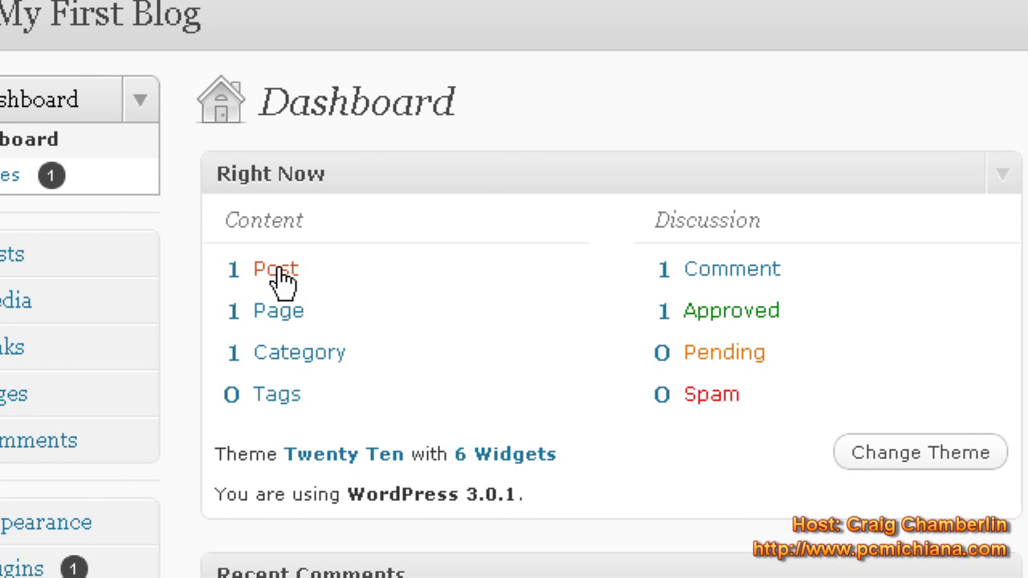
Look through the Dashboard widgets, including Right Now, Recent Comments, Incoming Links, Plugins, QuickPress and WordPress Blog
scroll(592, 445, down, 4)
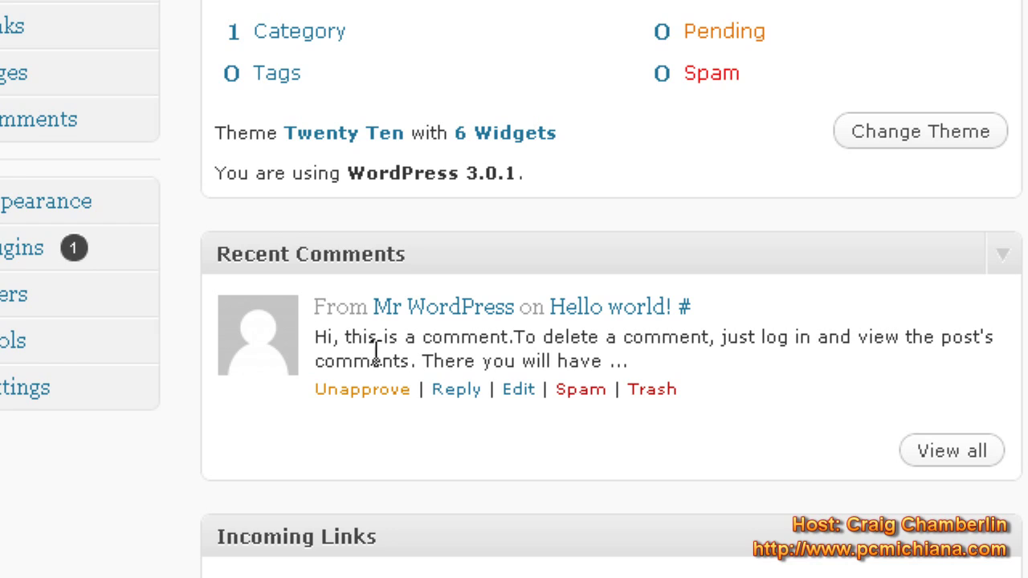
scroll(596, 415, down, 1)
scroll(582, 398, down, 2)
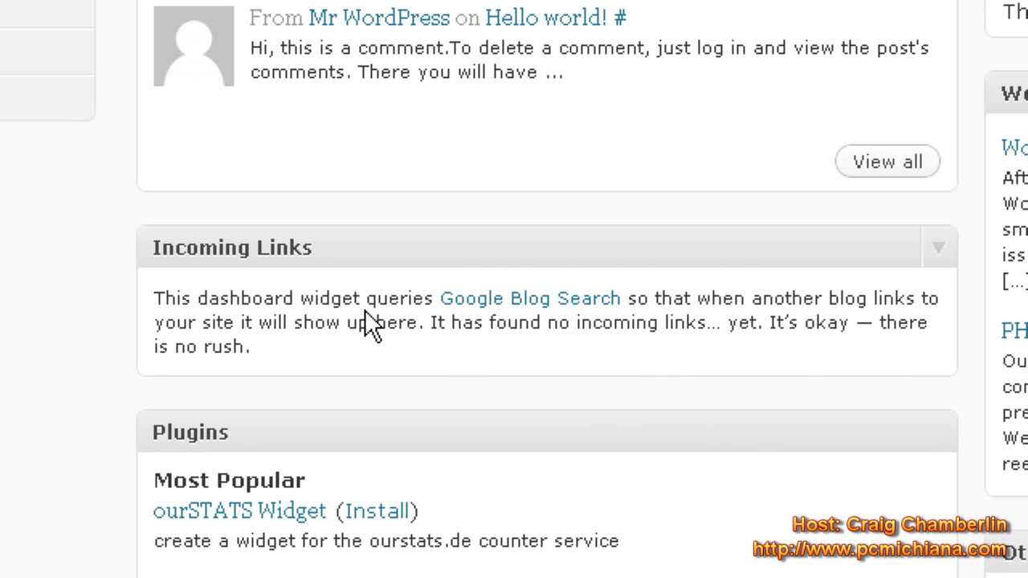
scroll(346, 337, down, 3)
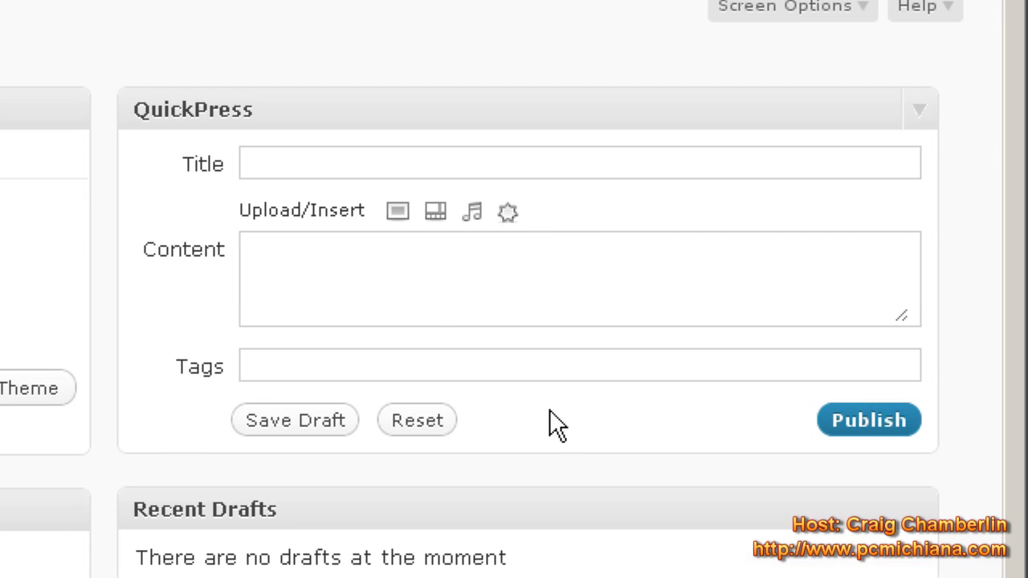
scroll(554, 409, down, 3)
scroll(550, 354, down, 5)
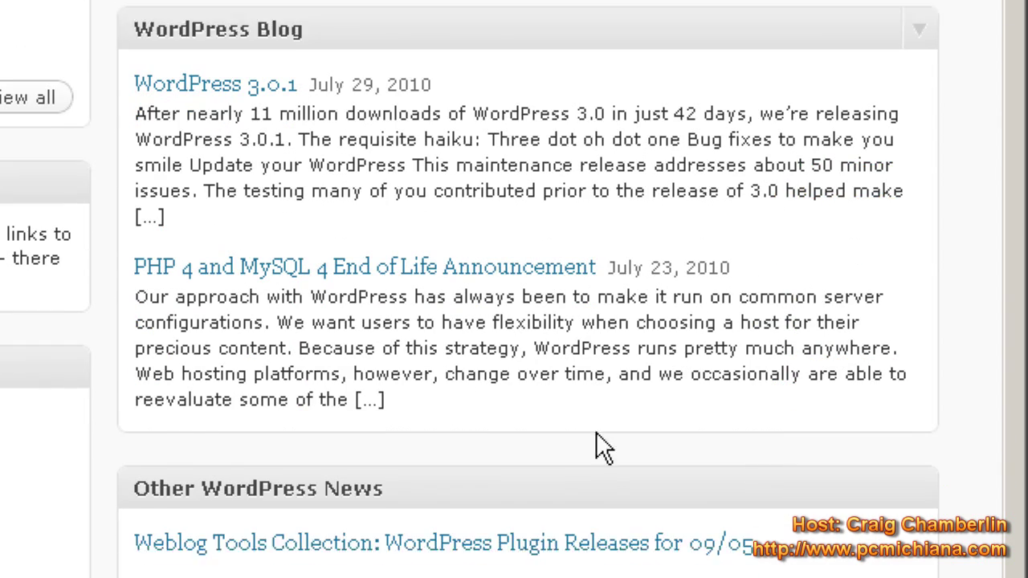
scroll(597, 432, down, 1)
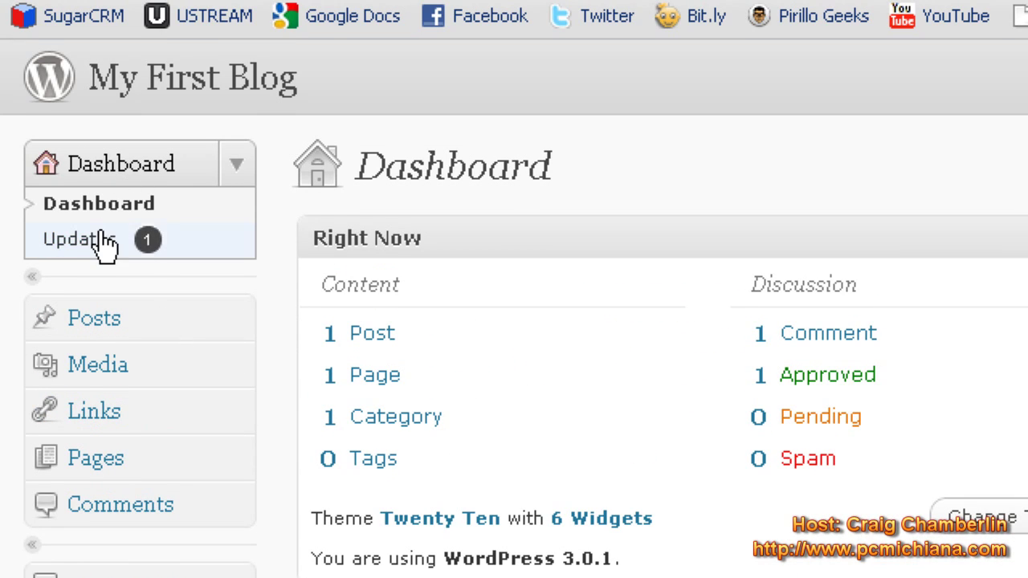
Open the WordPress Updates page and review its Plugins section
click(81, 240)
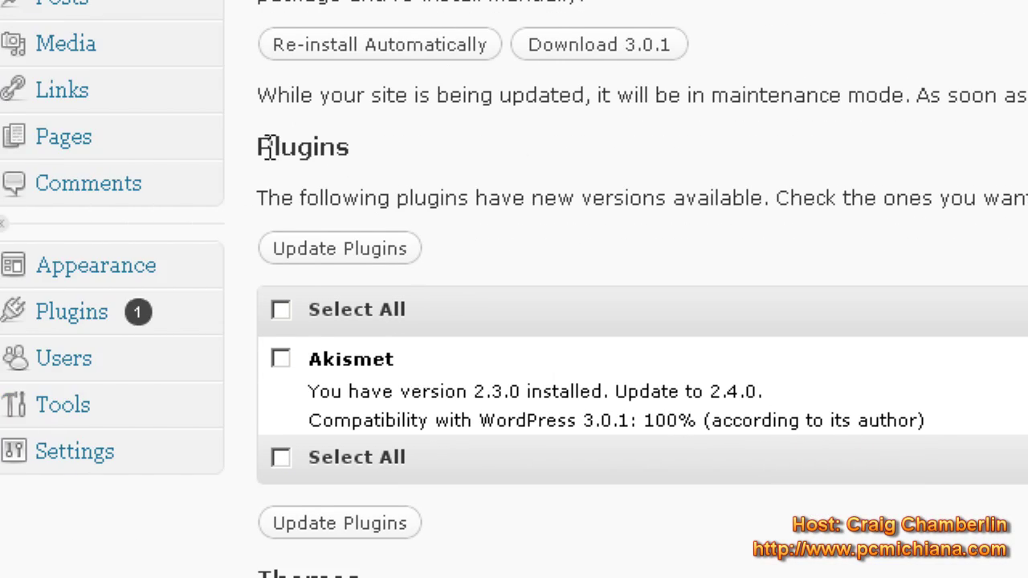
drag(82, 146, 158, 146)
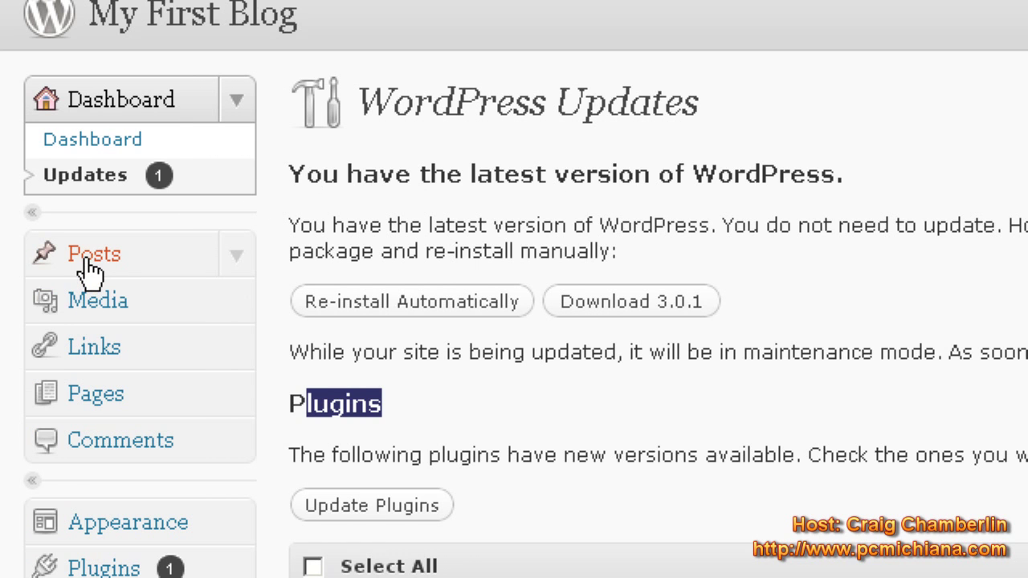
Open the Posts list and show the available actions for the "Hello world!" post
click(91, 273)
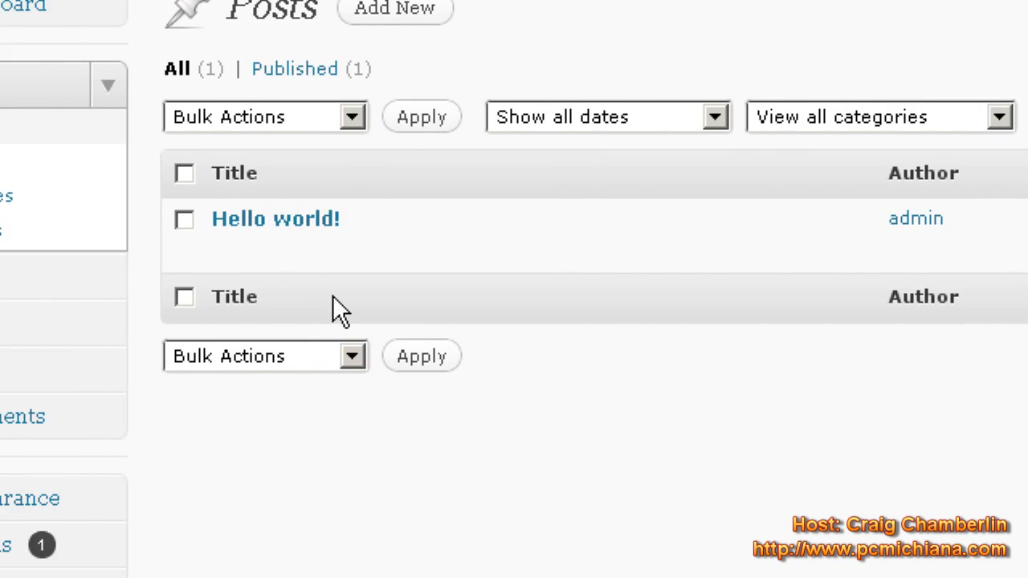
mouse_move(355, 272)
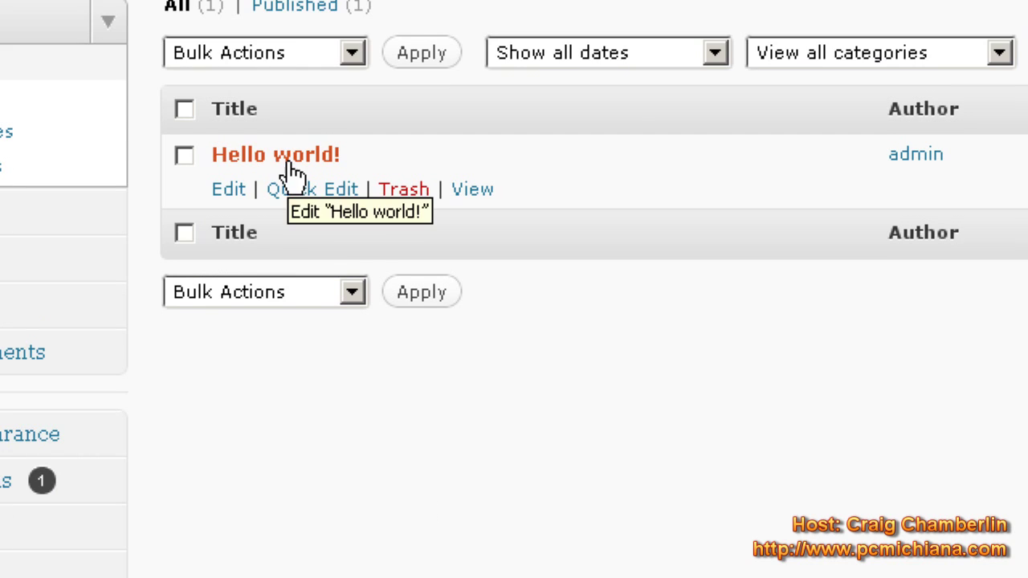
Open the "Hello world!" post for editing and tour the Posts section's Add New, Categories and Post Tags pages
click(288, 96)
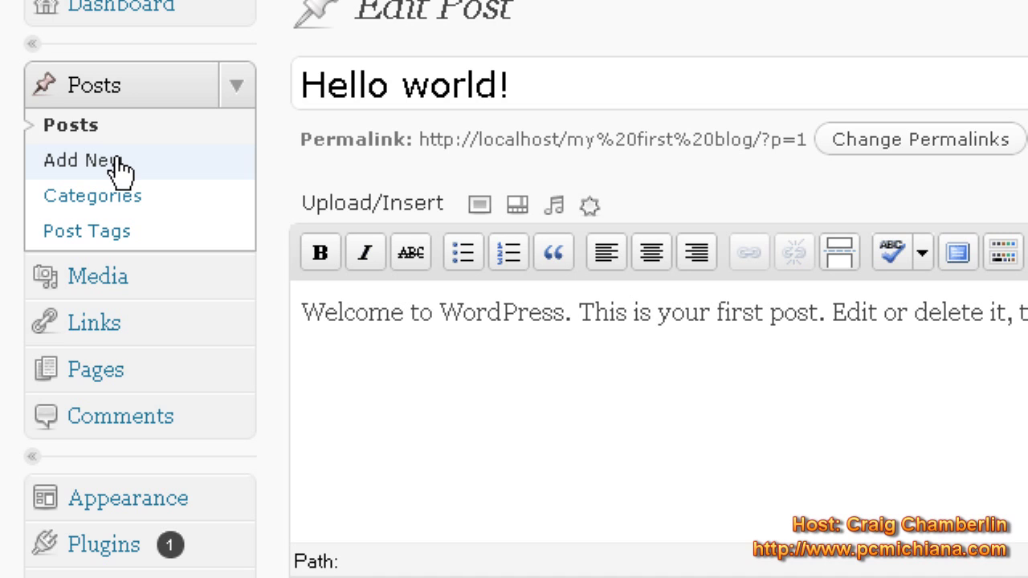
click(119, 165)
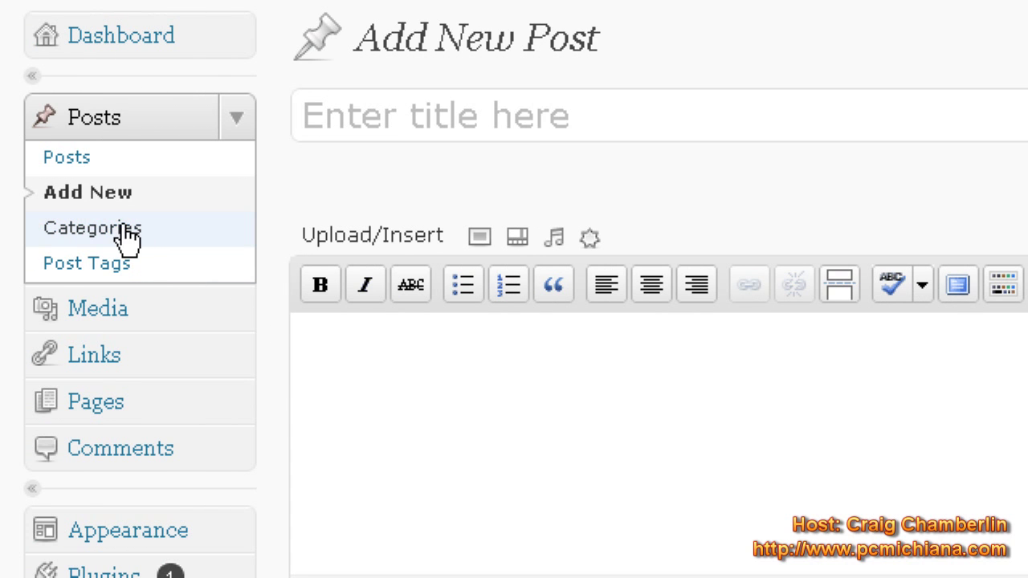
click(128, 238)
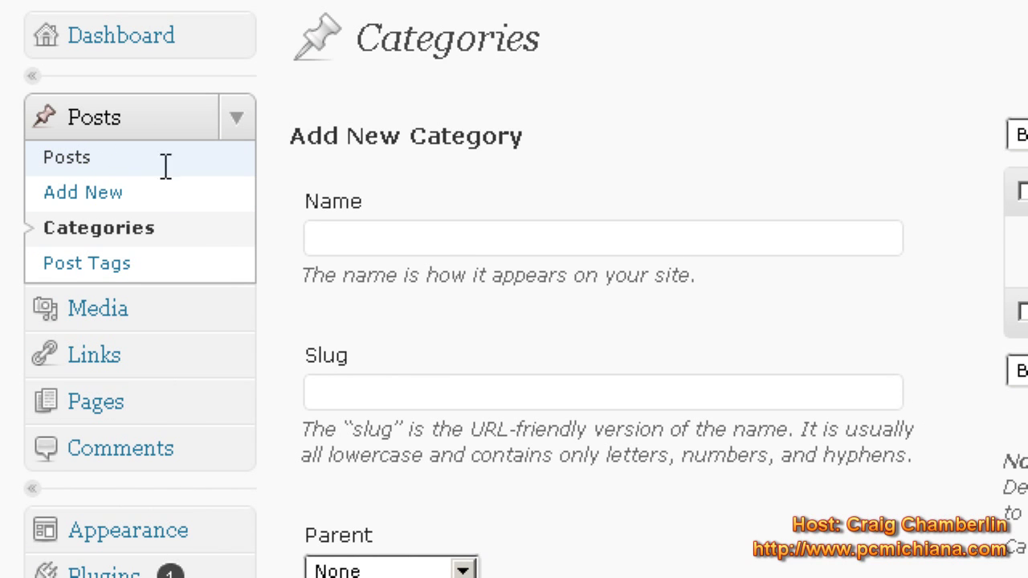
click(125, 262)
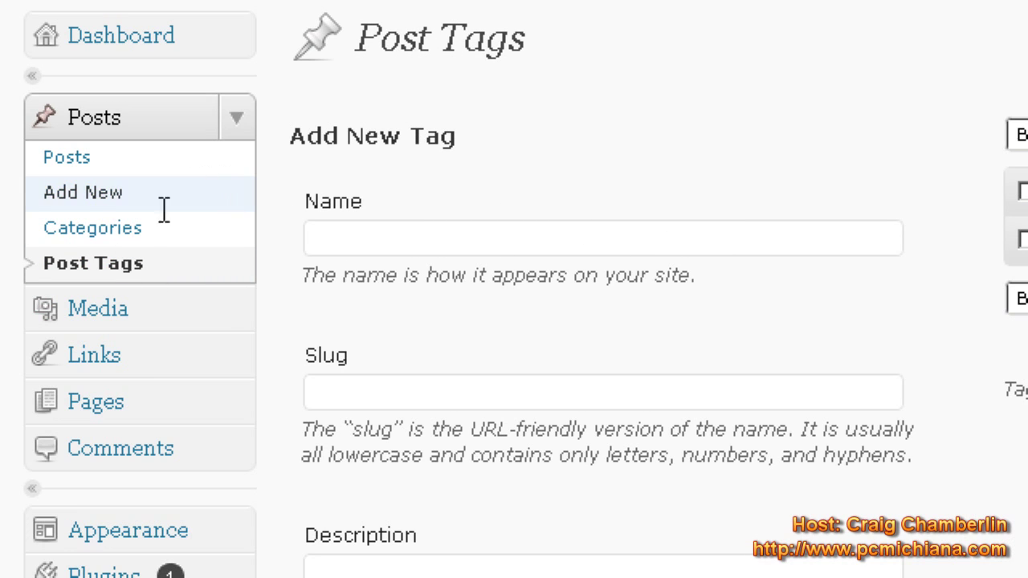
Open the Media Library and look at its option for adding new media
click(104, 312)
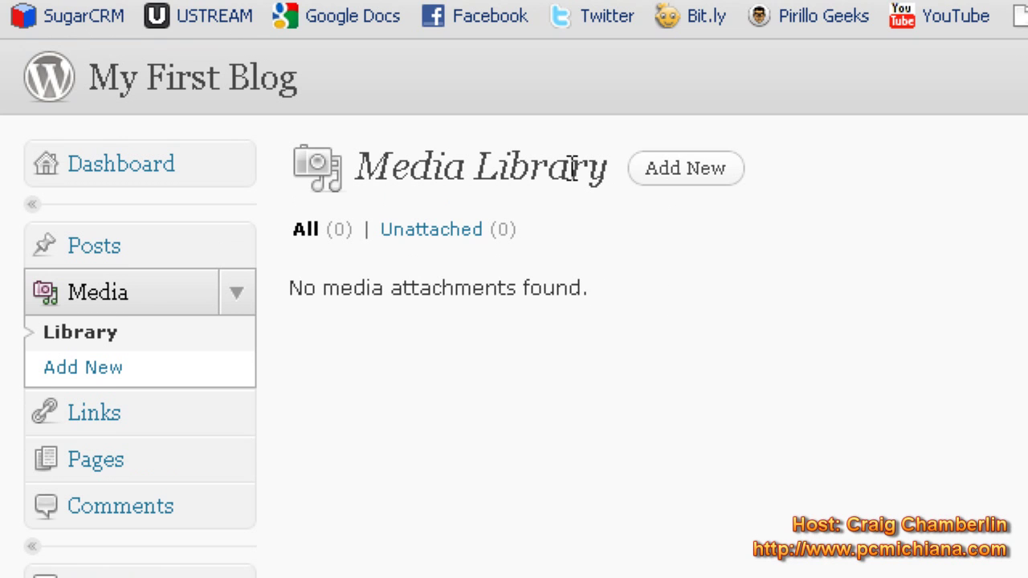
click(675, 135)
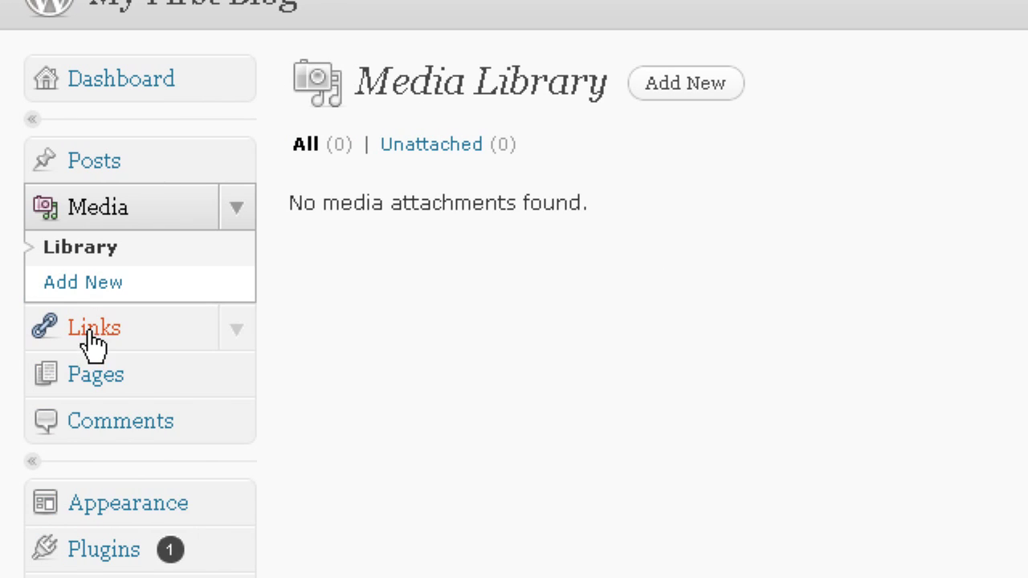
Tour the Links section, reviewing the Add New Link form through its Link Relationship (XFN) options and the Link Categories page
click(59, 345)
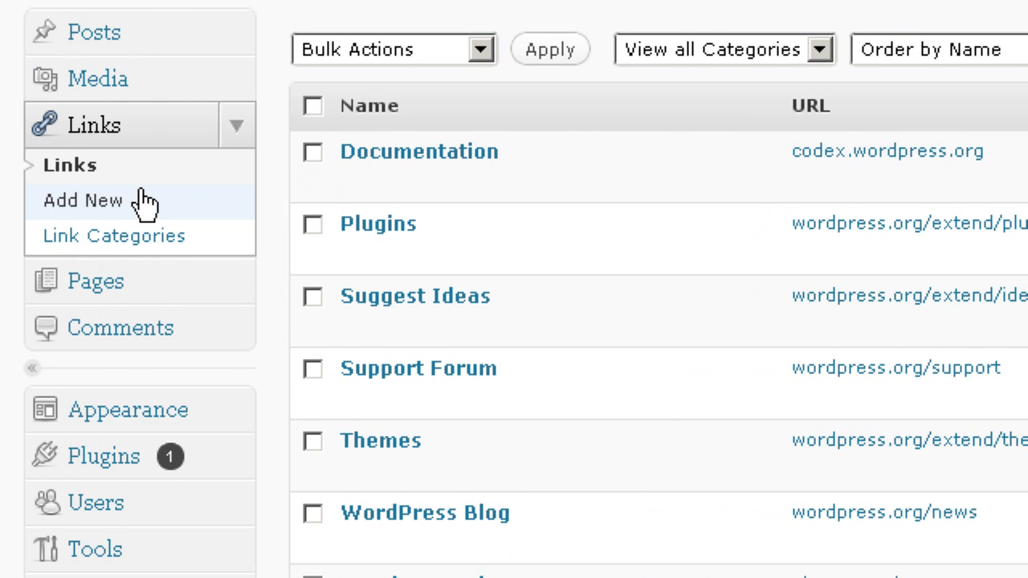
click(117, 212)
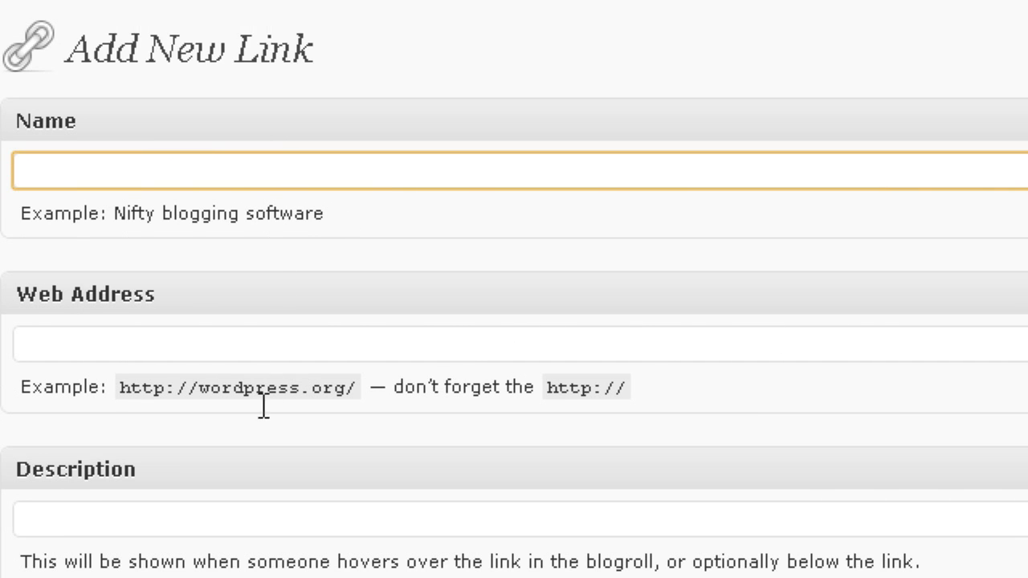
scroll(326, 425, down, 6)
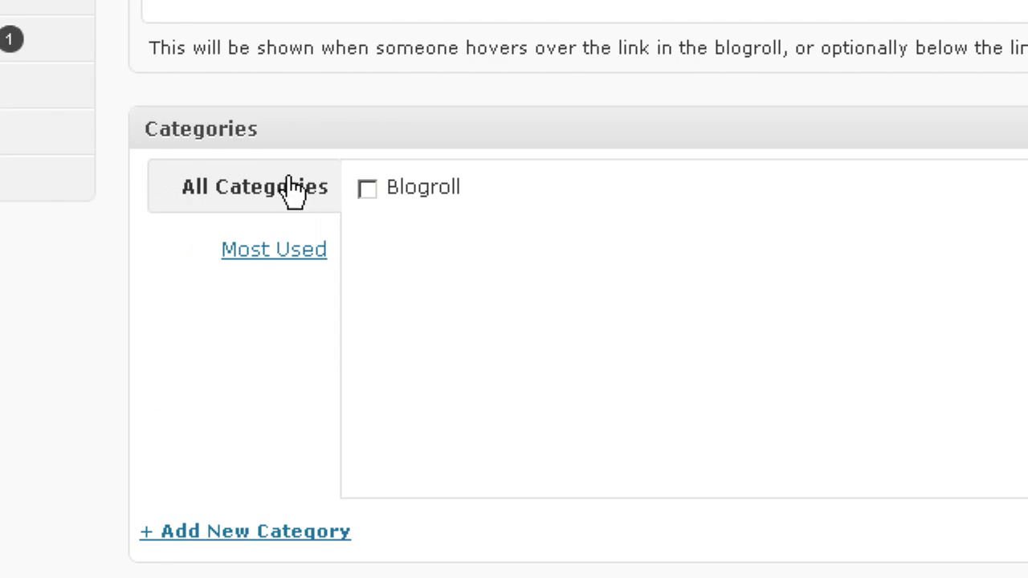
scroll(446, 289, down, 5)
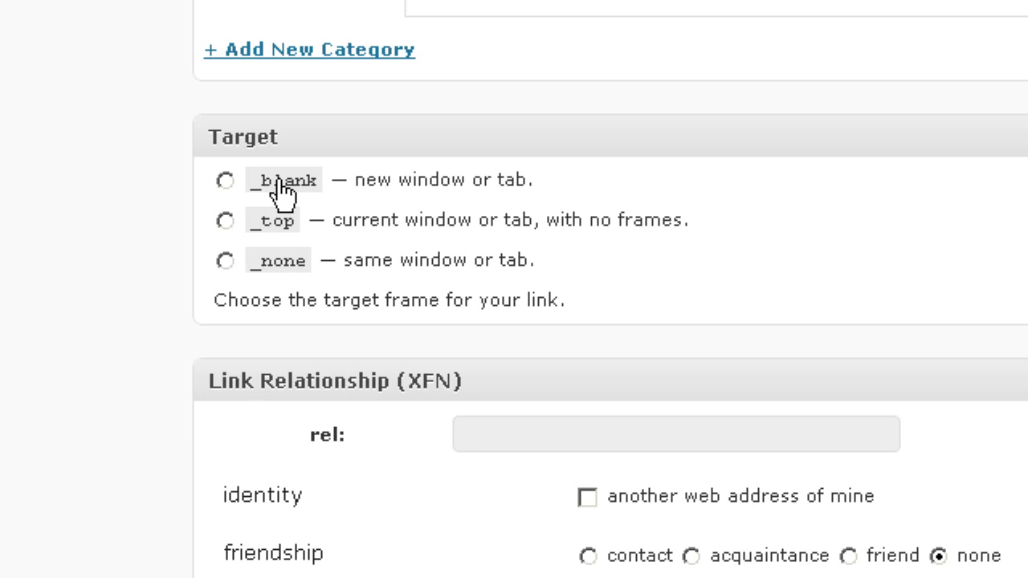
scroll(766, 322, down, 5)
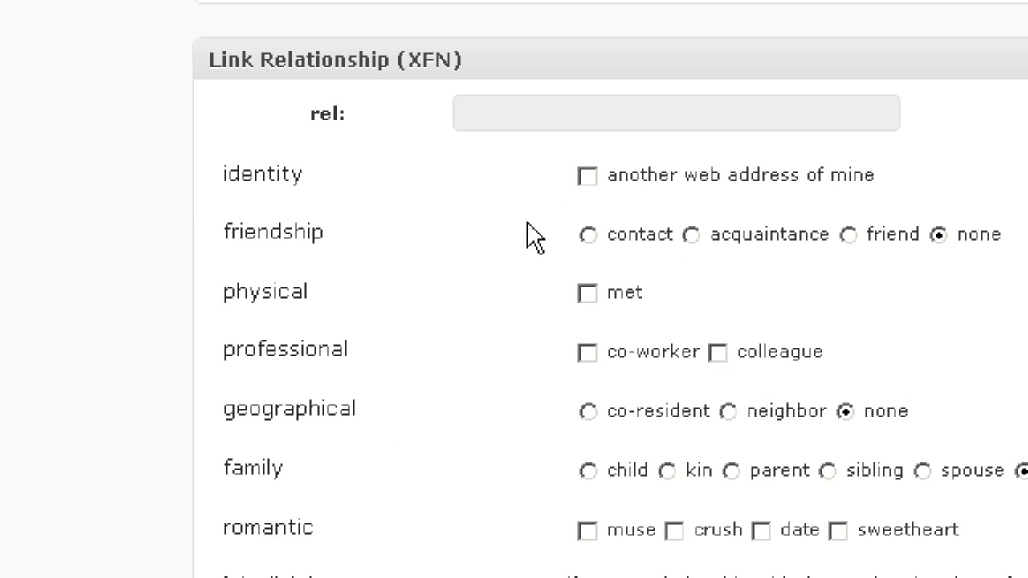
scroll(505, 448, down, 1)
scroll(567, 330, up, 10)
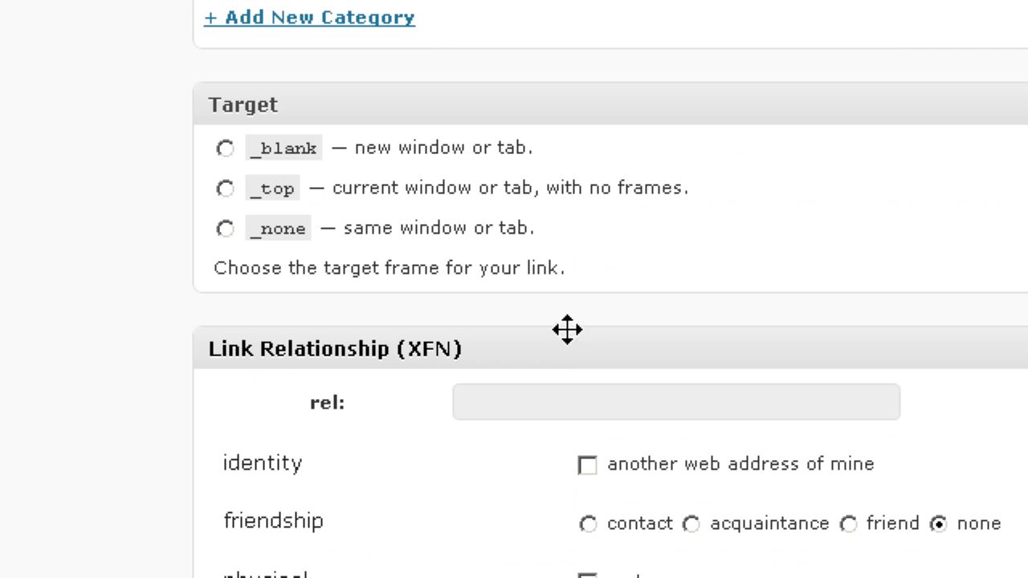
scroll(458, 179, up, 5)
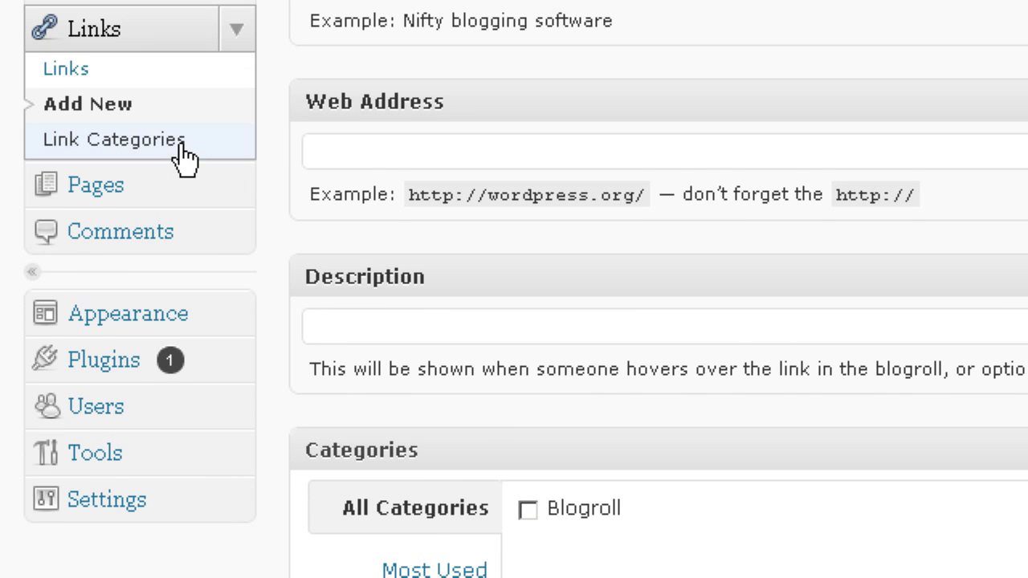
click(135, 147)
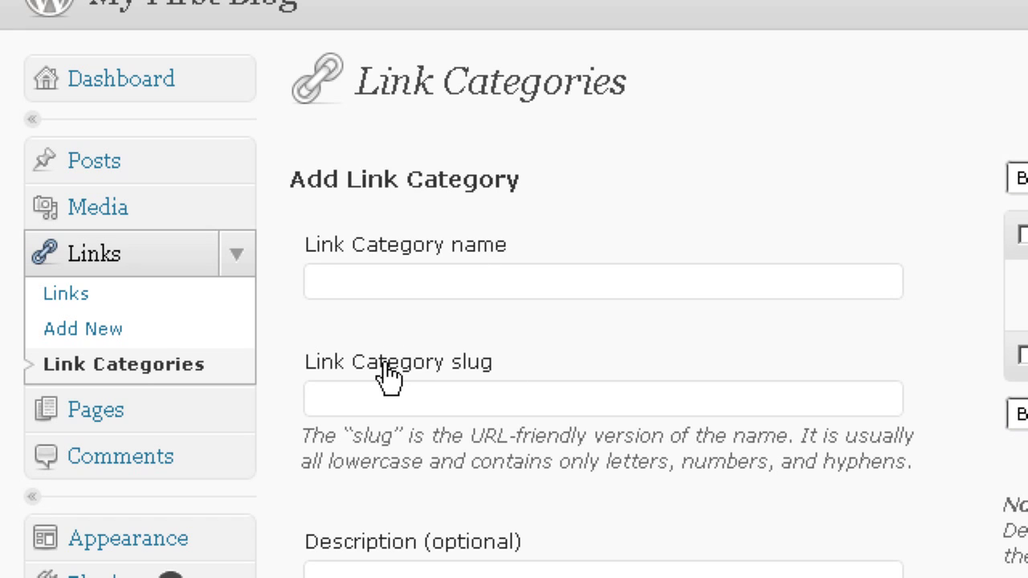
Open the Pages list, visit the public My First Blog site and return to the Pages list
click(163, 411)
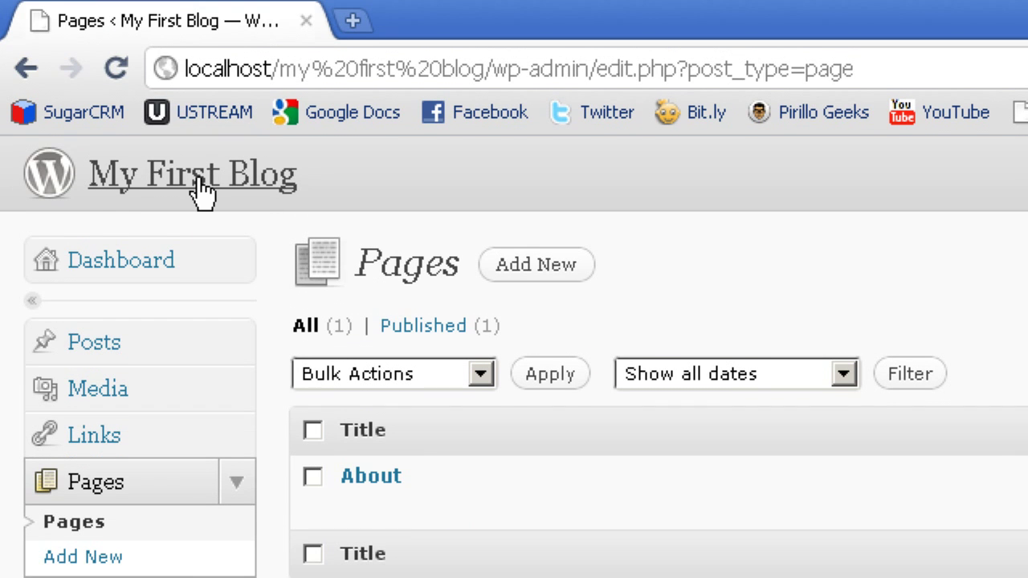
click(201, 193)
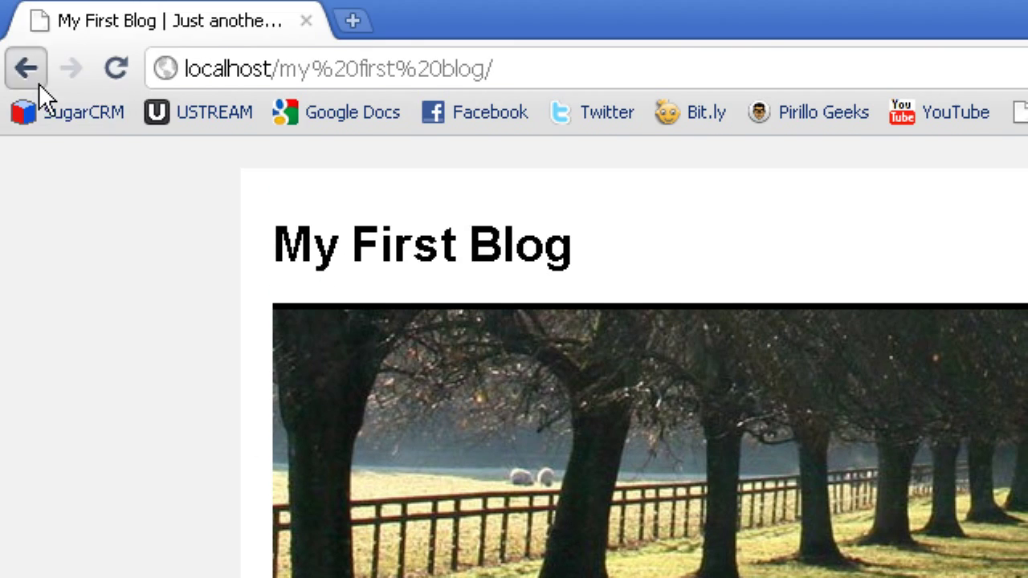
click(37, 82)
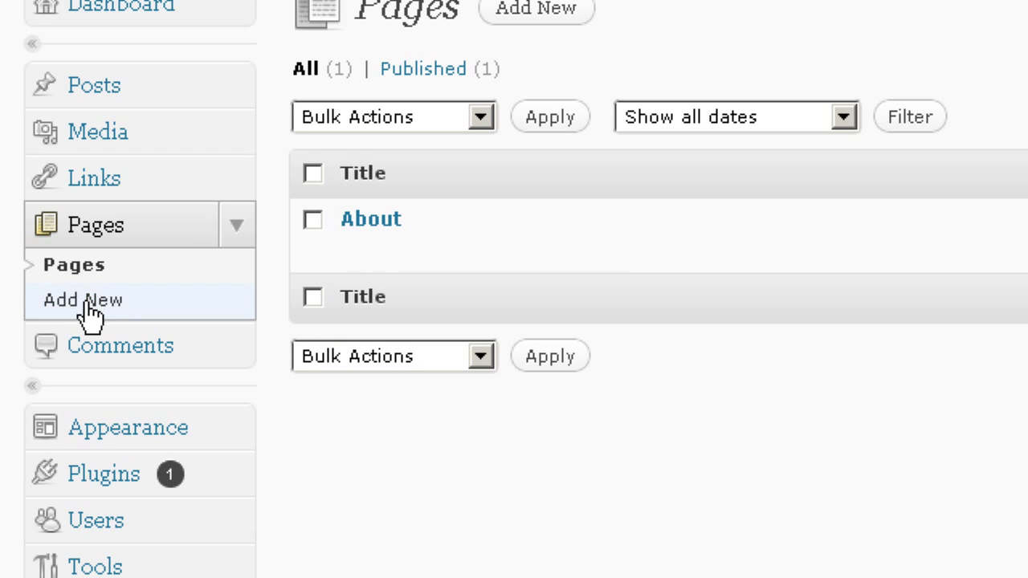
Go through the Appearance section's Themes, Widgets, Menus and Background pages
click(132, 358)
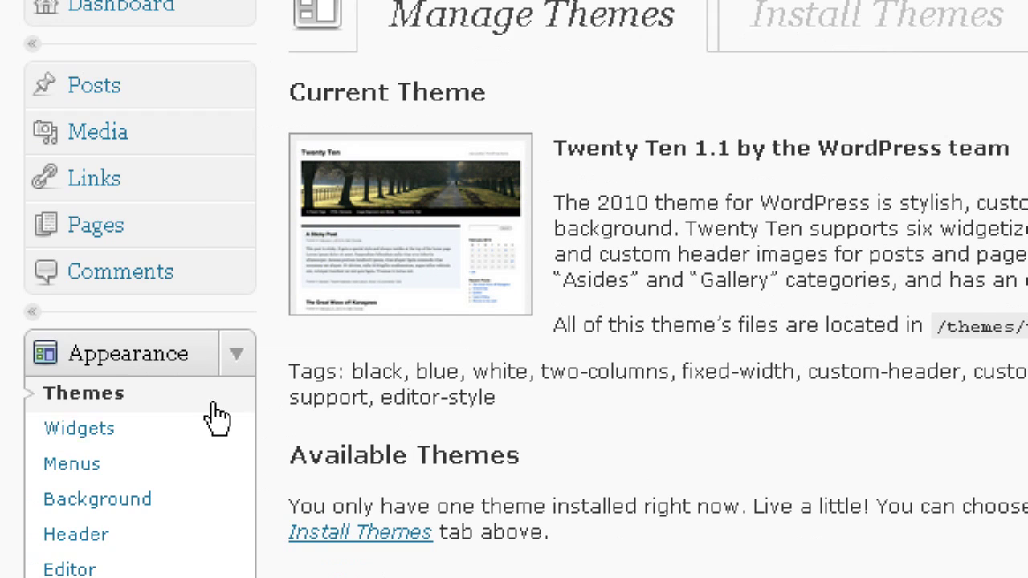
click(111, 437)
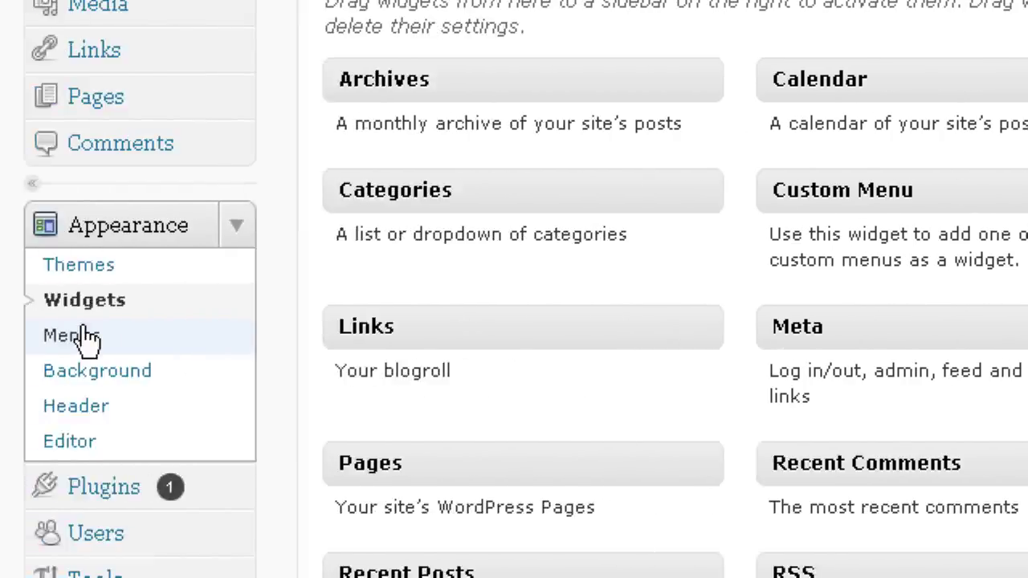
click(84, 333)
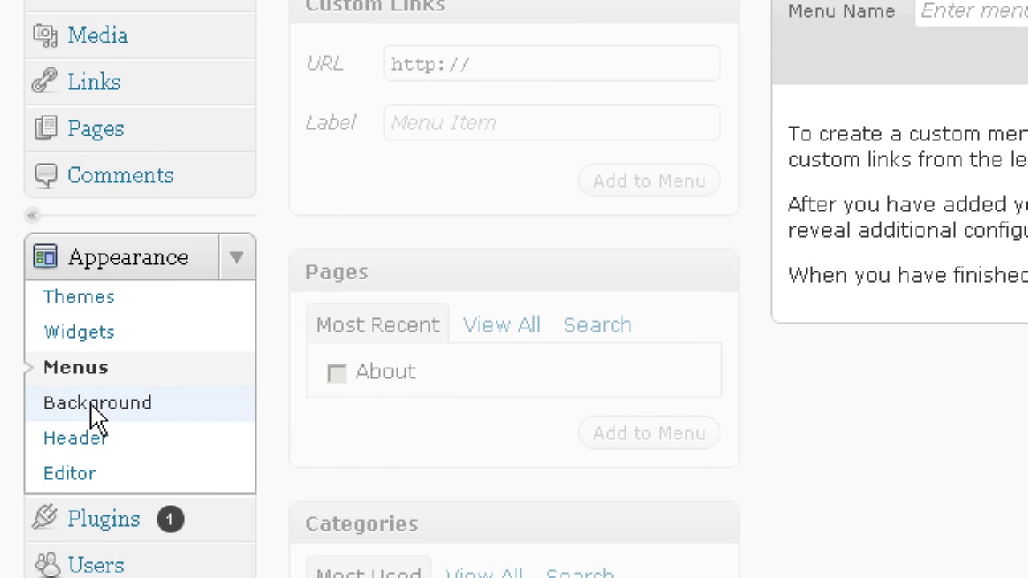
click(93, 411)
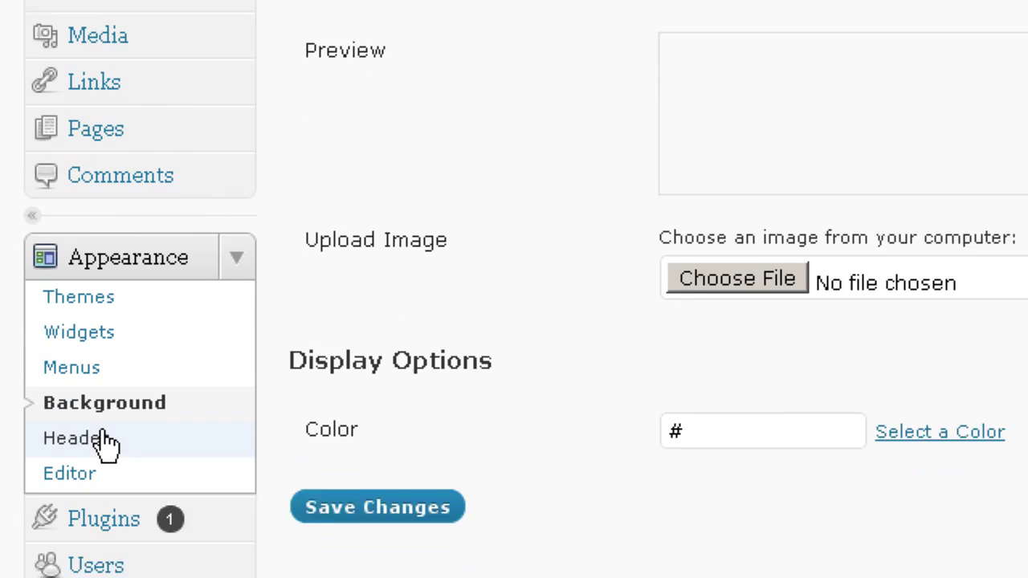
Open the Appearance section's Header page and look through the custom upload option and the default header images
click(100, 415)
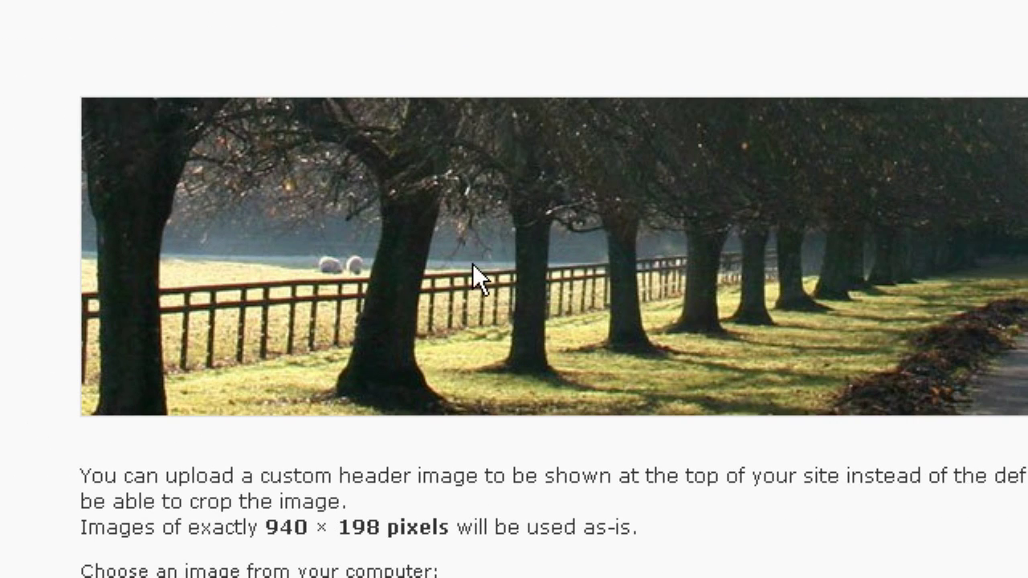
scroll(386, 275, down, 5)
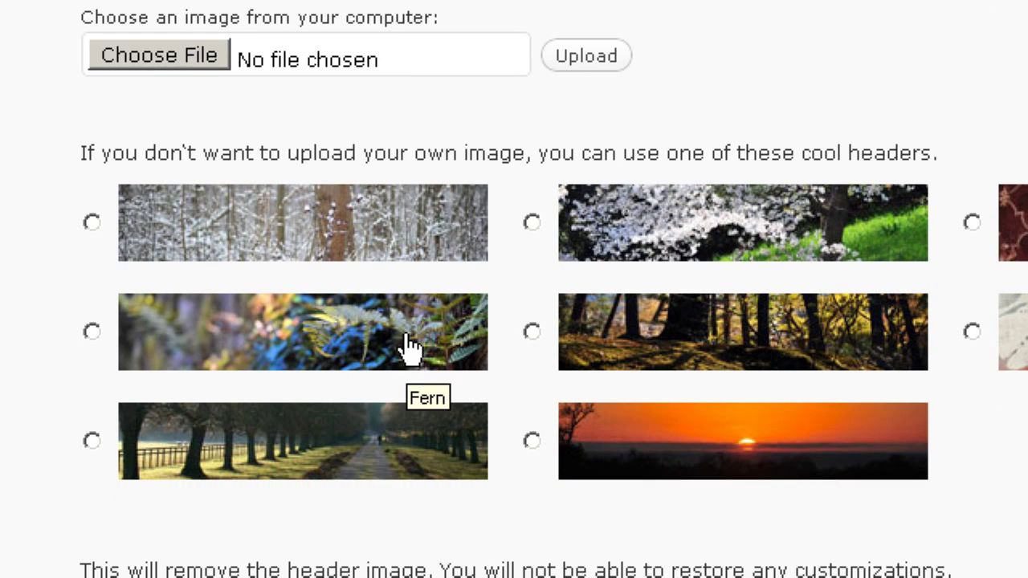
scroll(407, 342, up, 2)
scroll(405, 331, up, 3)
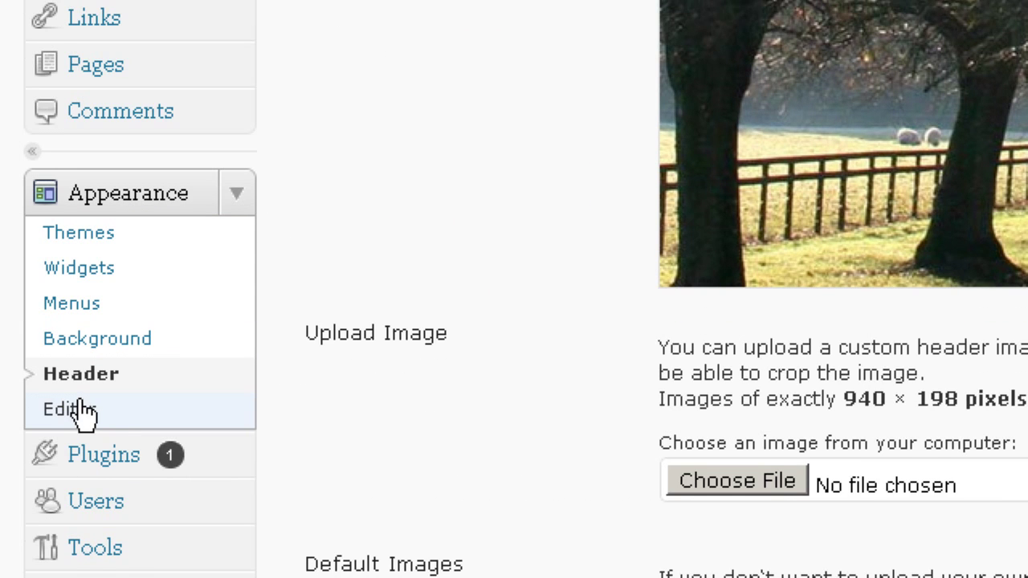
Tour the remaining admin sections, covering Plugins, Users, Tools and Settings
click(111, 425)
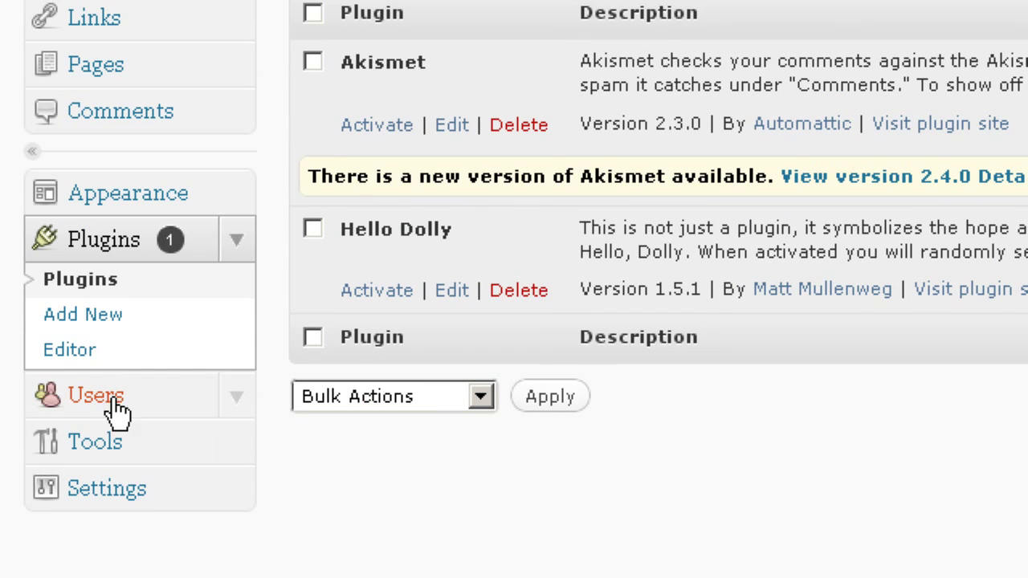
click(114, 406)
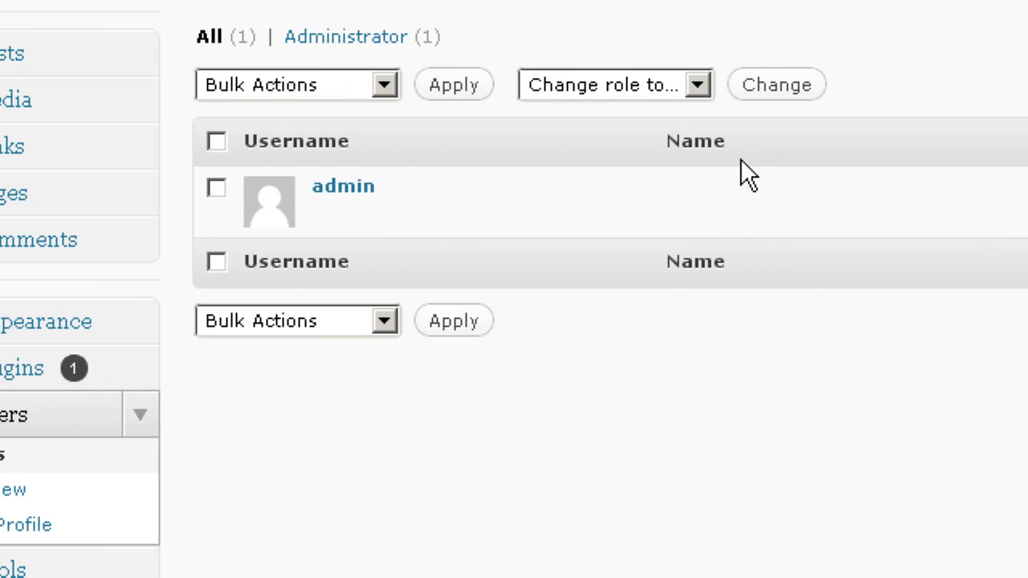
mouse_move(586, 211)
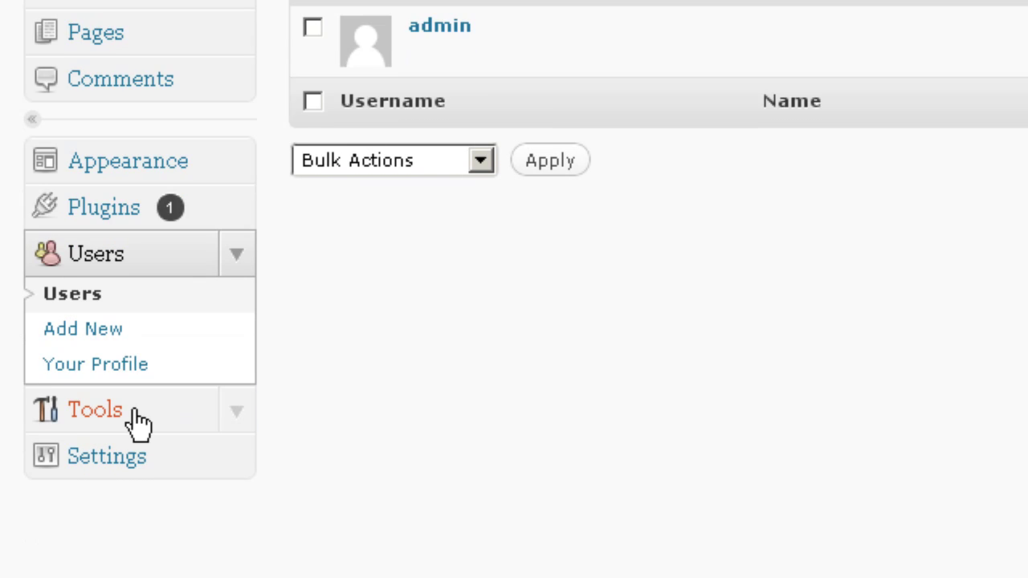
click(138, 420)
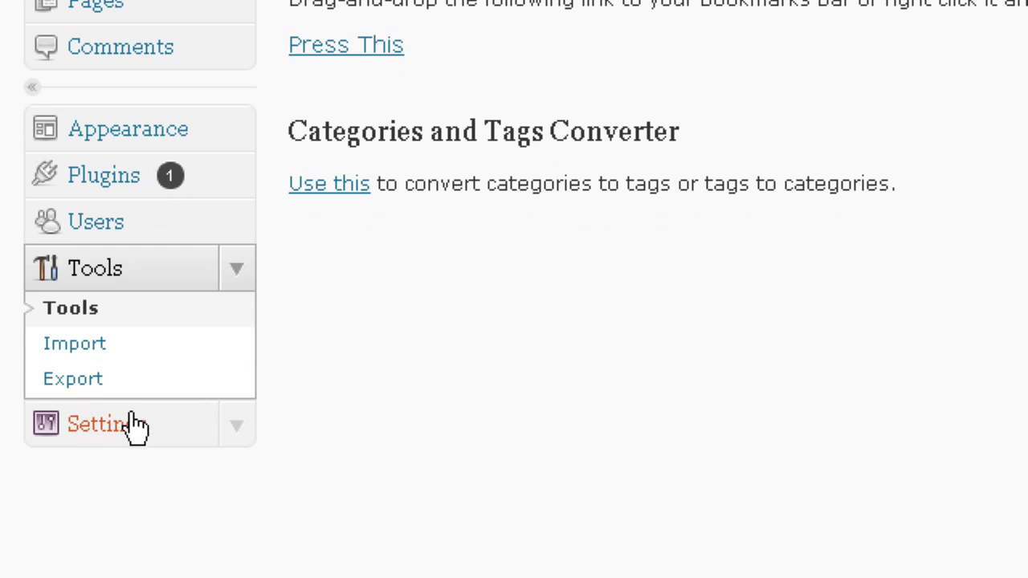
click(141, 455)
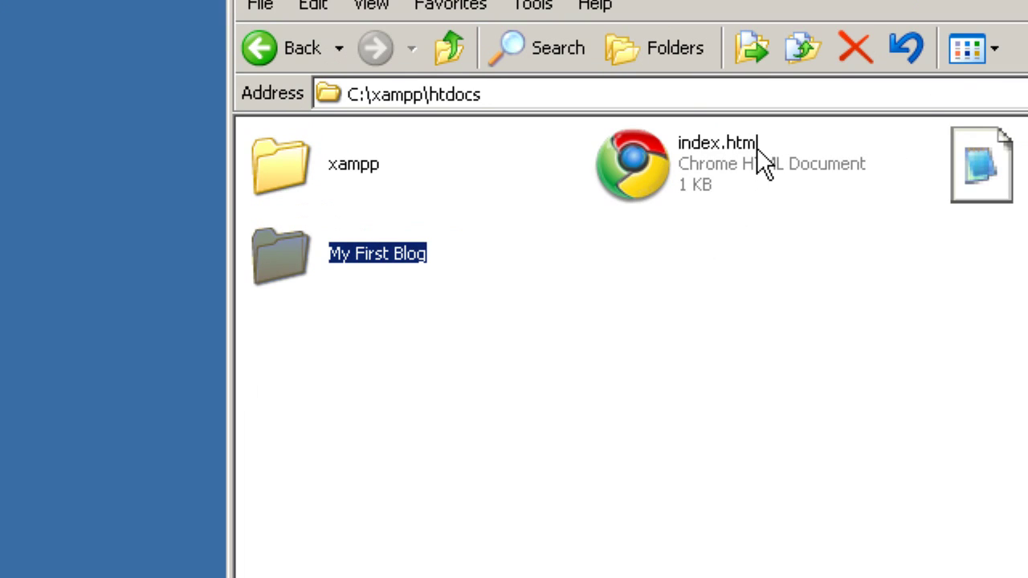
Switch to the C:\xampp\htdocs folder window and deselect the My First Blog folder
click(710, 133)
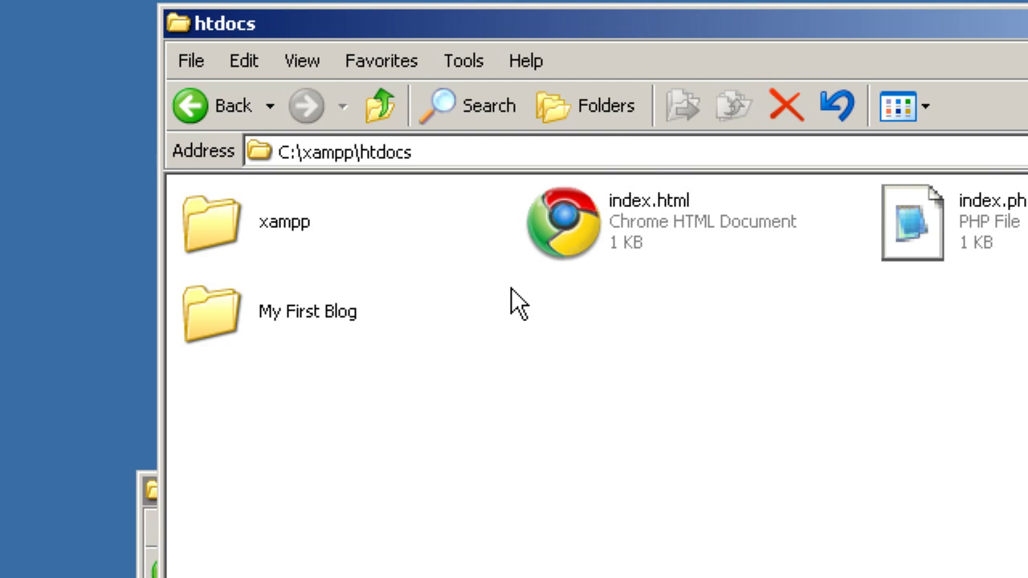